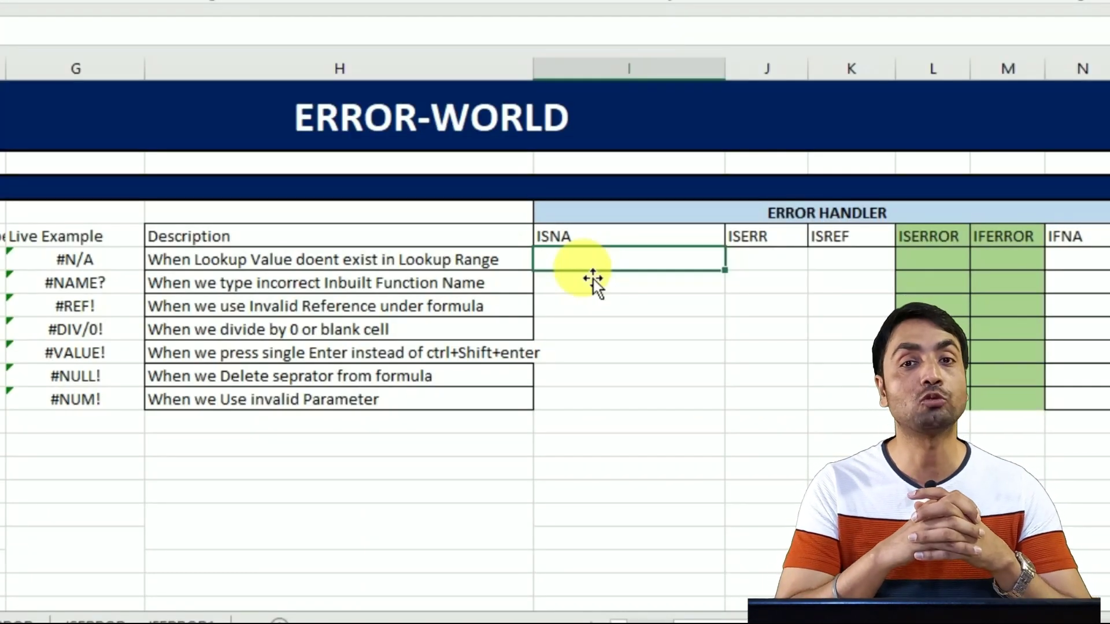
Enter the formula =ISNA(G8) in cell I8 to test the #N/A example.
type("=ISNA")
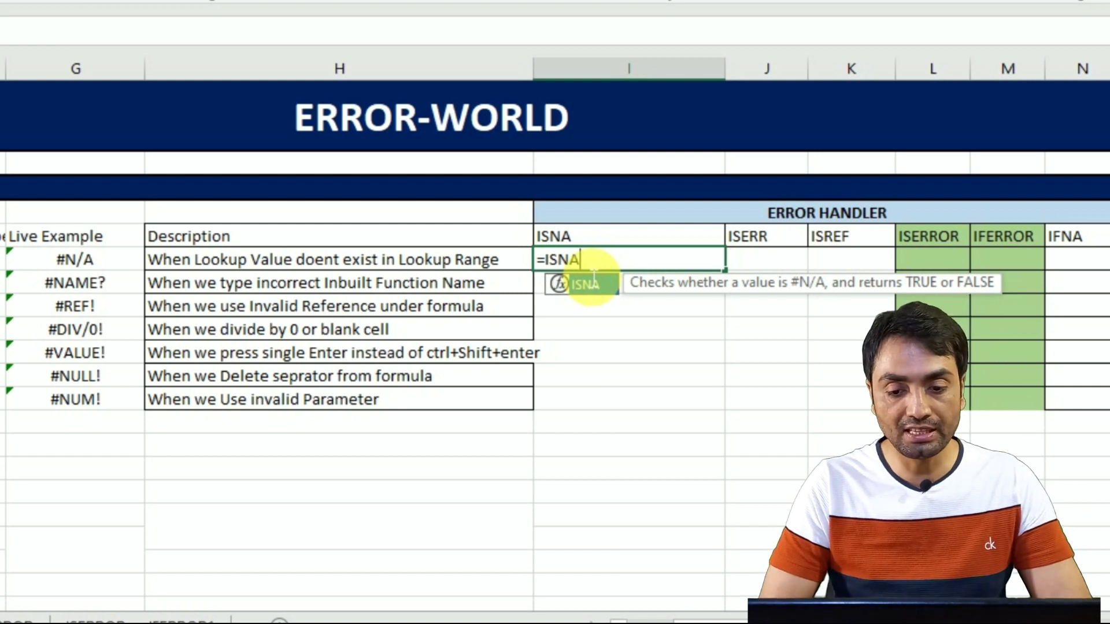
type("(")
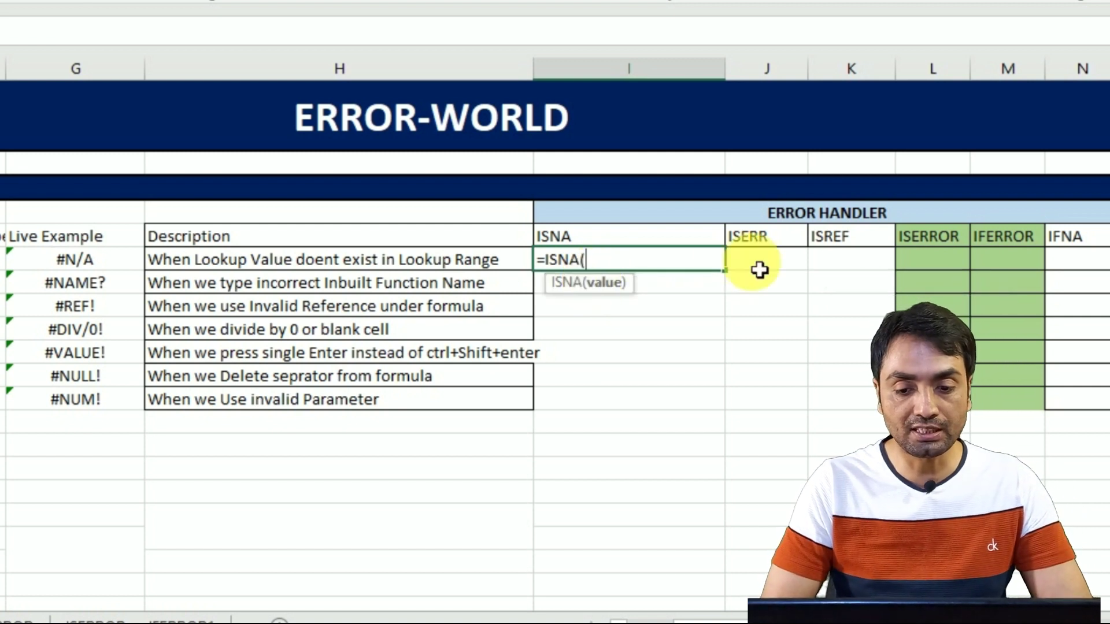
left_click(83, 262)
type(")")
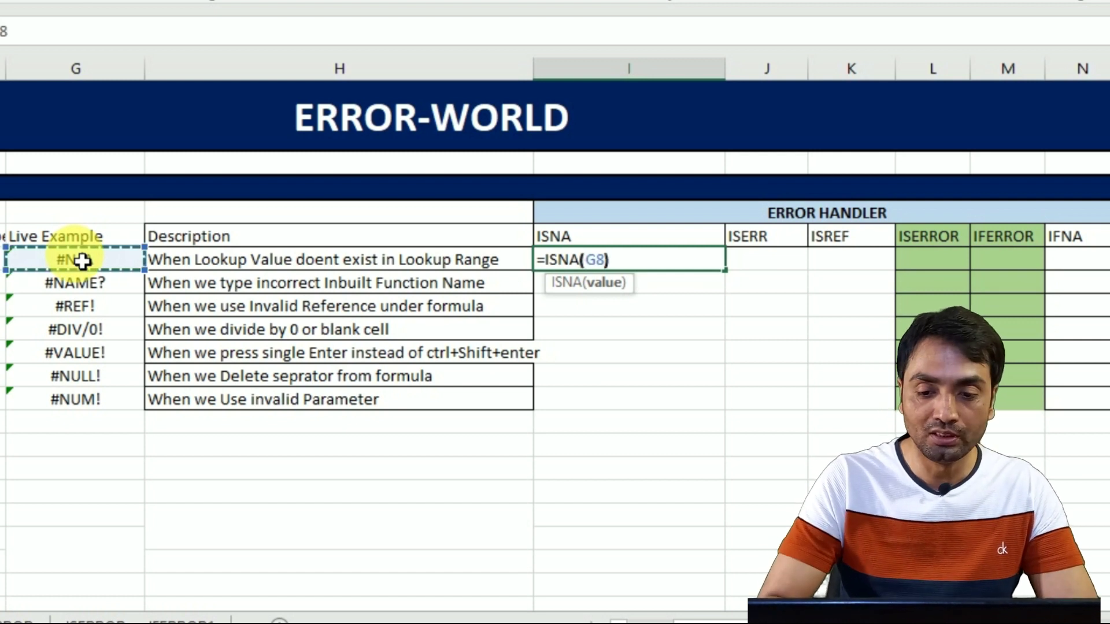
key("Return")
Fill the ISNA formula from I8 down to I14.
key("shift+Down")
key("shift+Down")
key("shift+Down")
key("shift+Down")
key("shift+Down")
key("shift+Down")
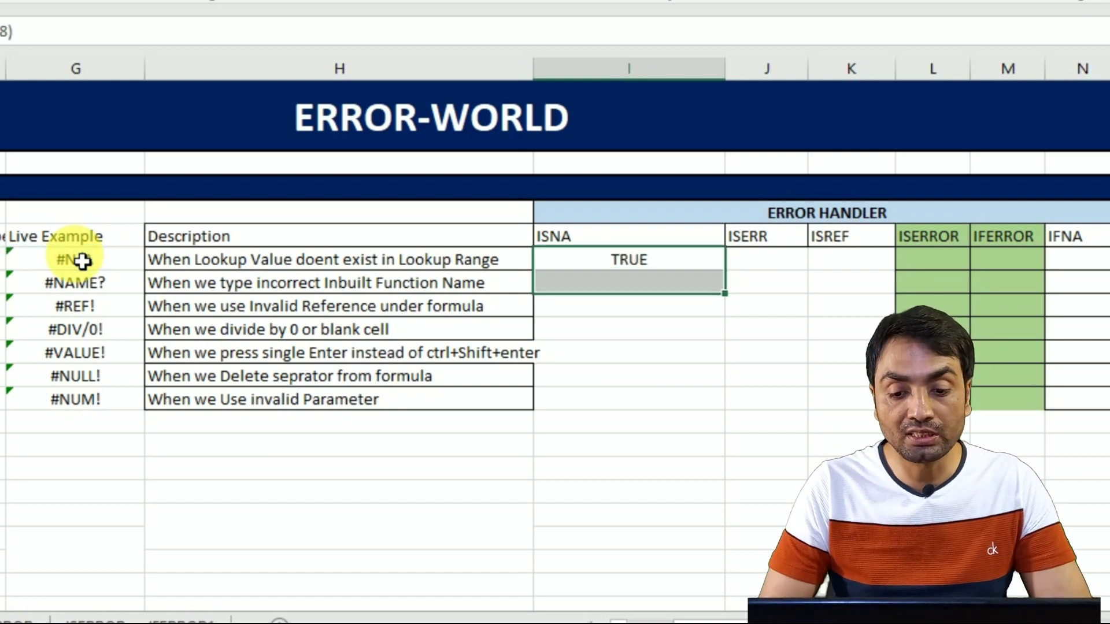
key("ctrl+d")
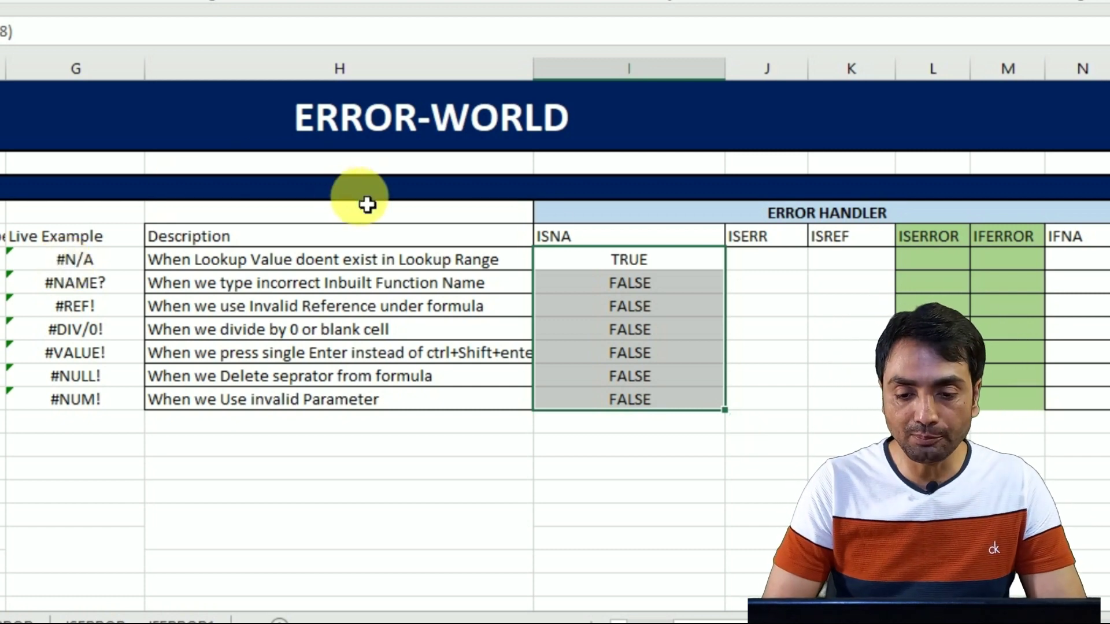
Wrap the I8 formula in an IF so it reads =IF(ISNA(G8),G8,"").
left_click(603, 259)
double_click(602, 259)
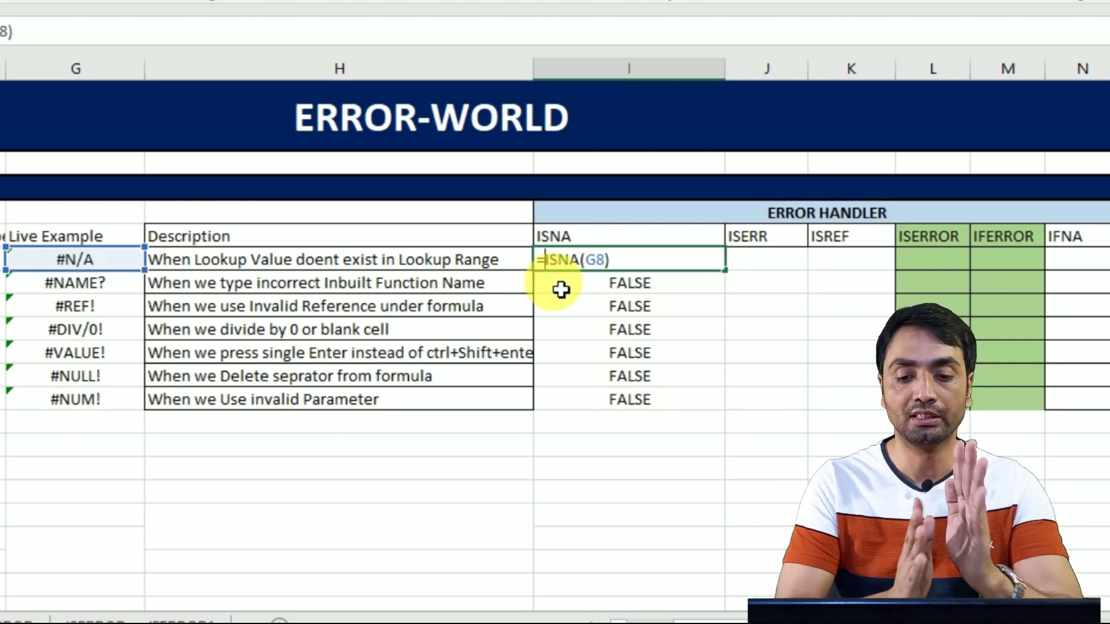
key("BackSpace")
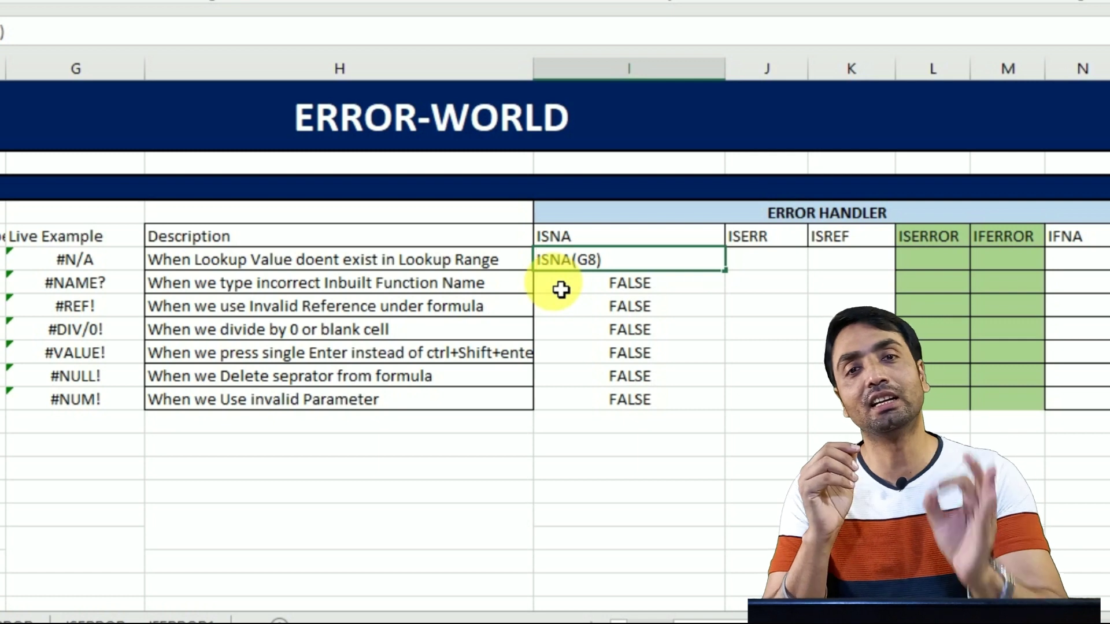
type("=IF(")
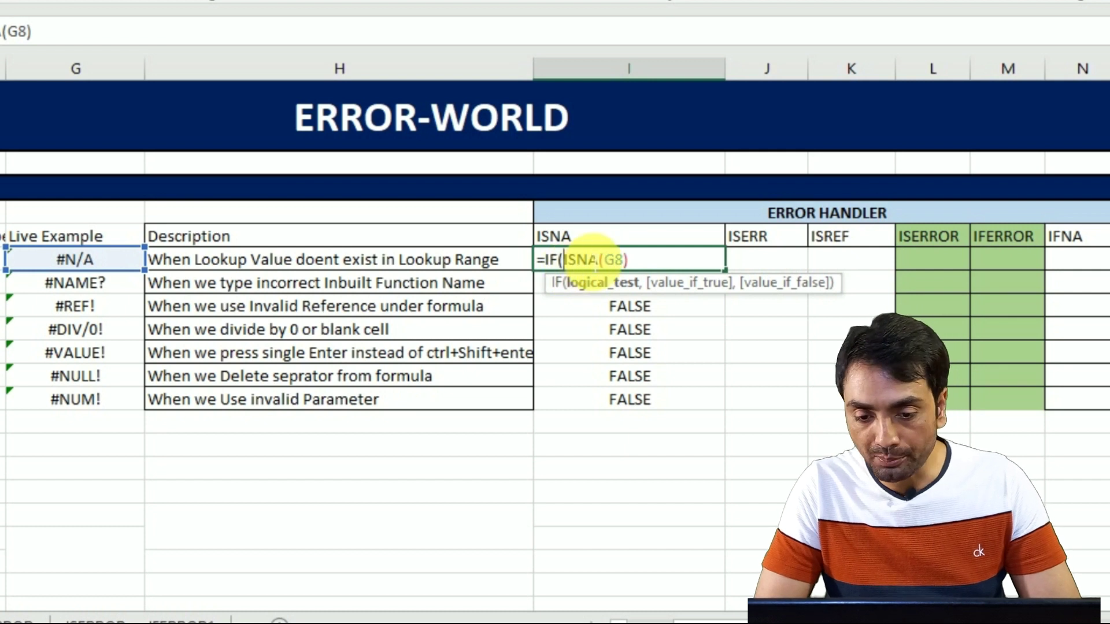
left_click(643, 262)
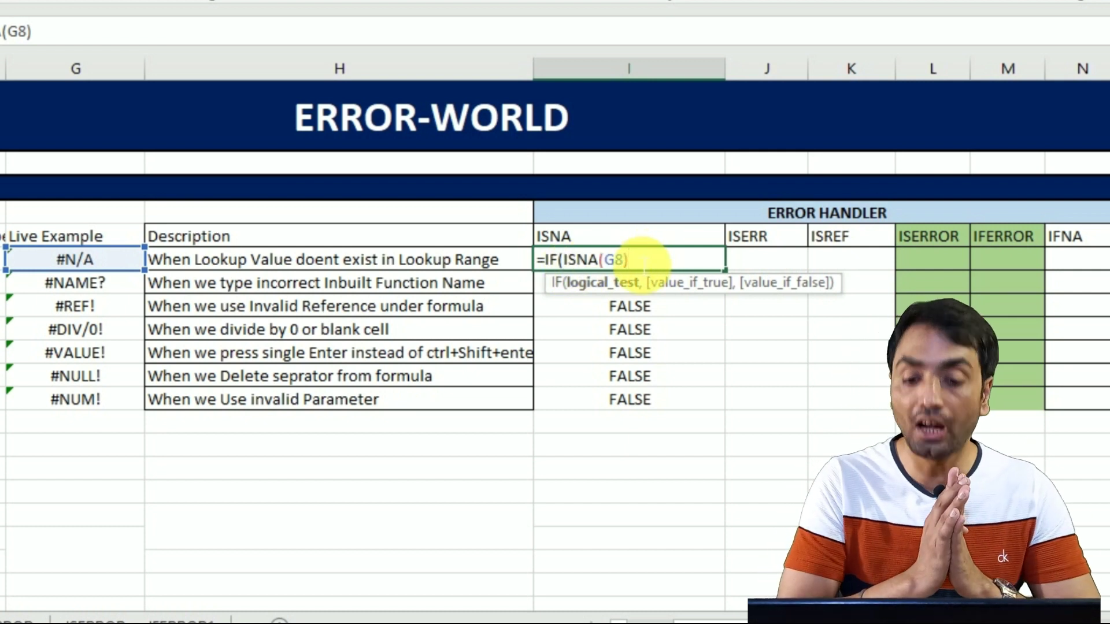
type(",")
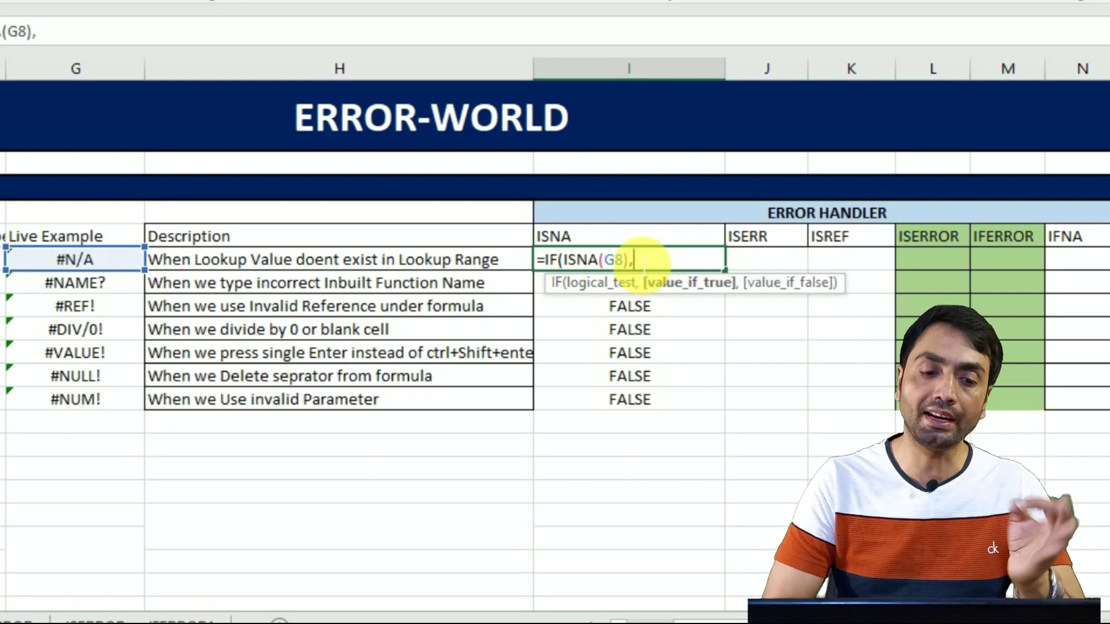
left_click(97, 270)
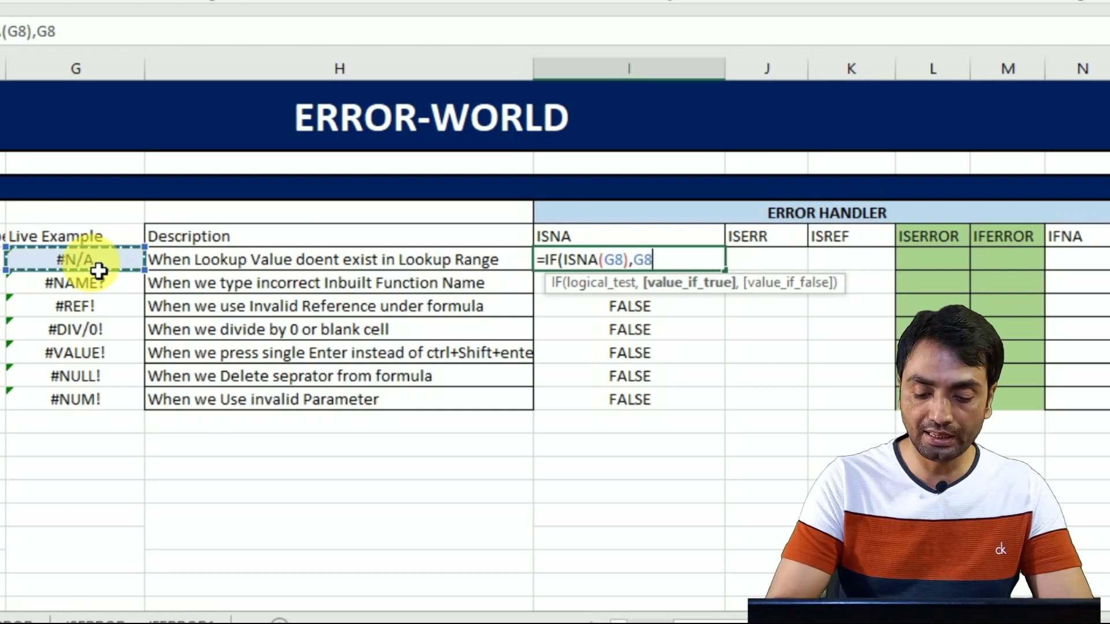
type(",\"\")")
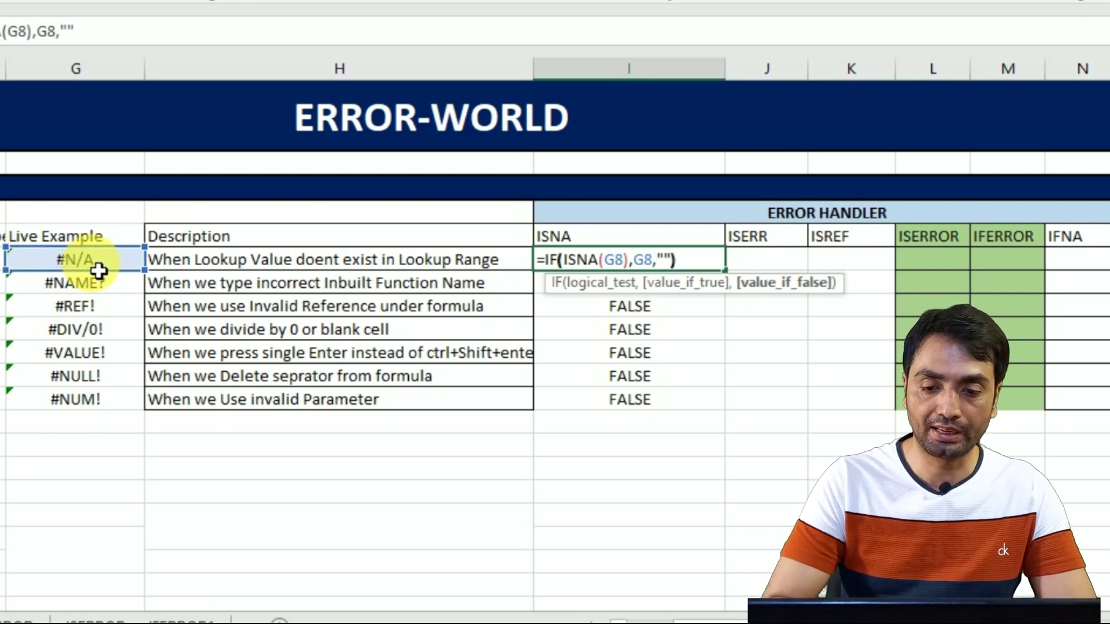
key("ctrl+Return")
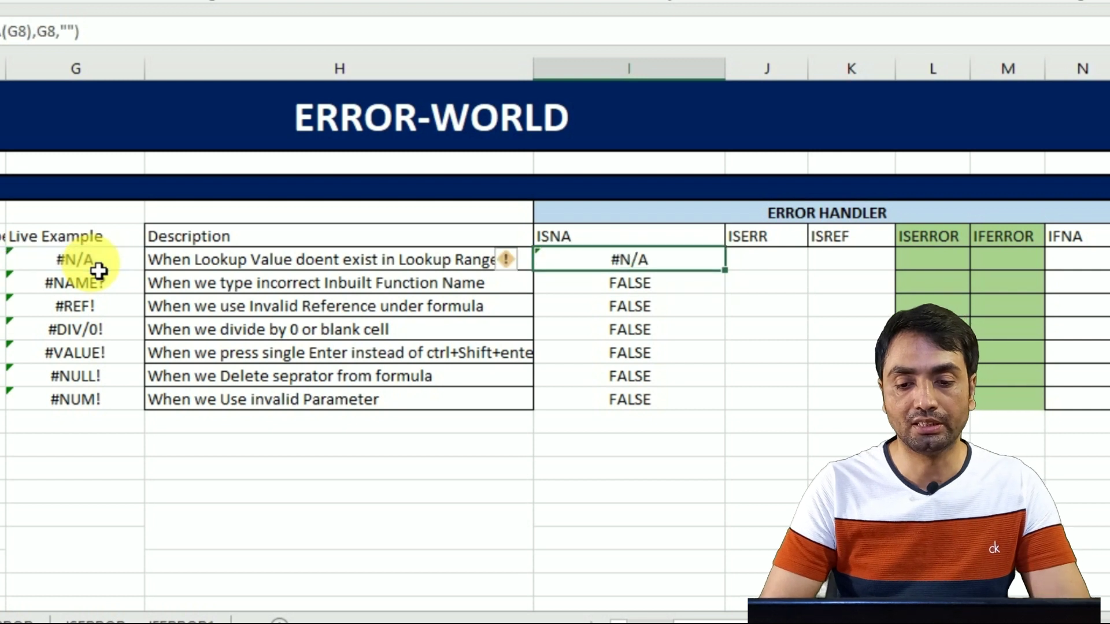
Fill the IF and ISNA formula from I8 down to I14.
key("shift+Down")
key("shift+Down")
key("shift+Down")
key("shift+Down")
key("shift+Down")
key("shift+Down")
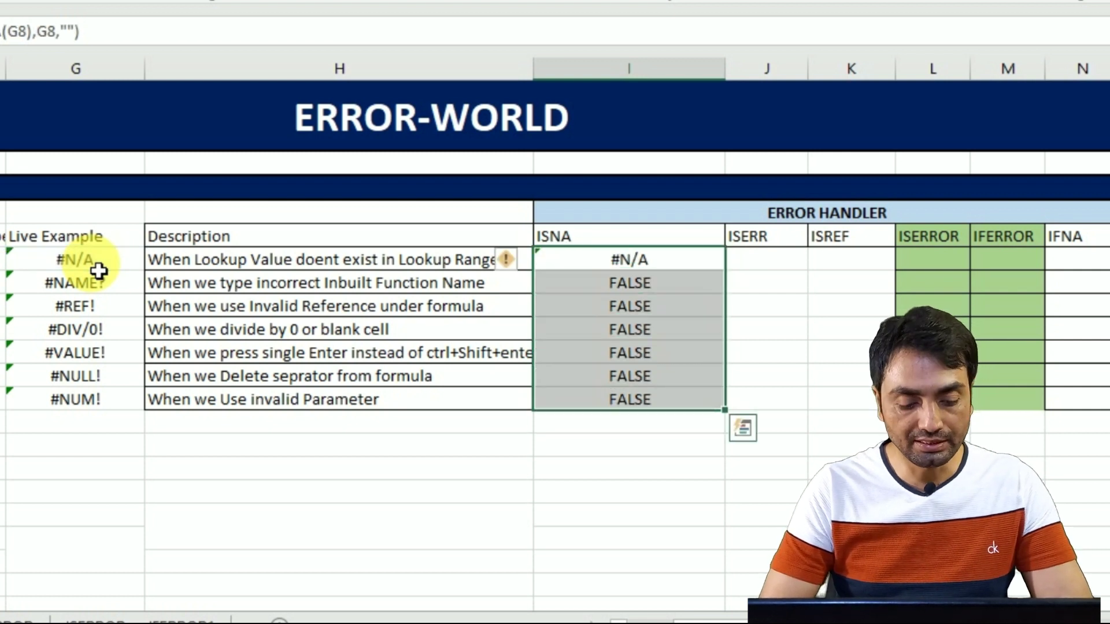
key("ctrl+d")
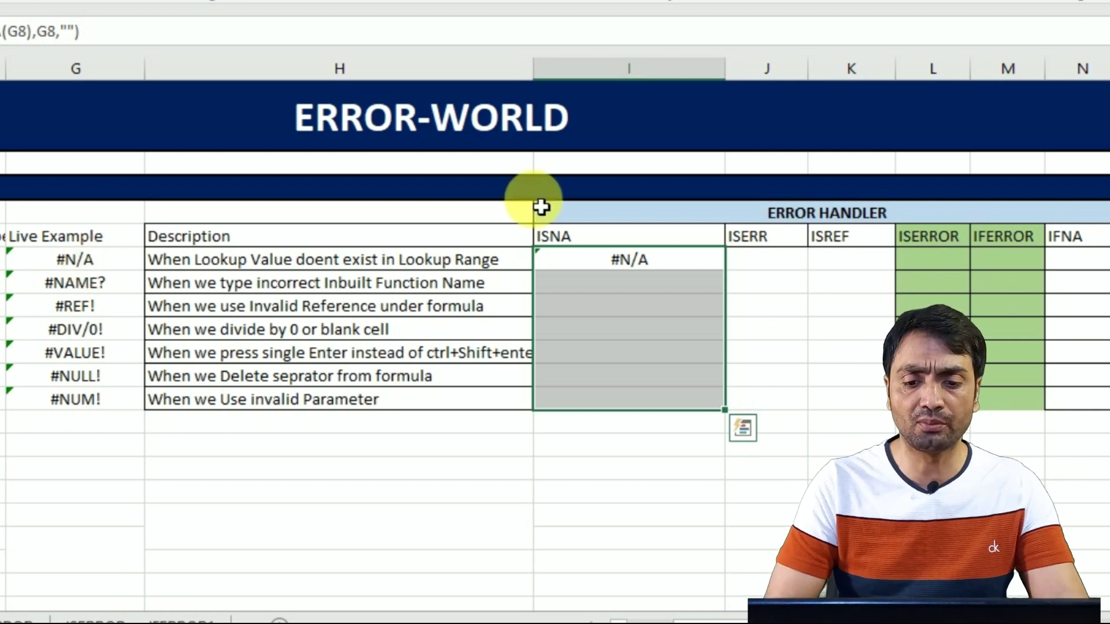
Change the true result of the IF formula in I8 to "Wrong Entry" and select the range I8:I14.
double_click(642, 261)
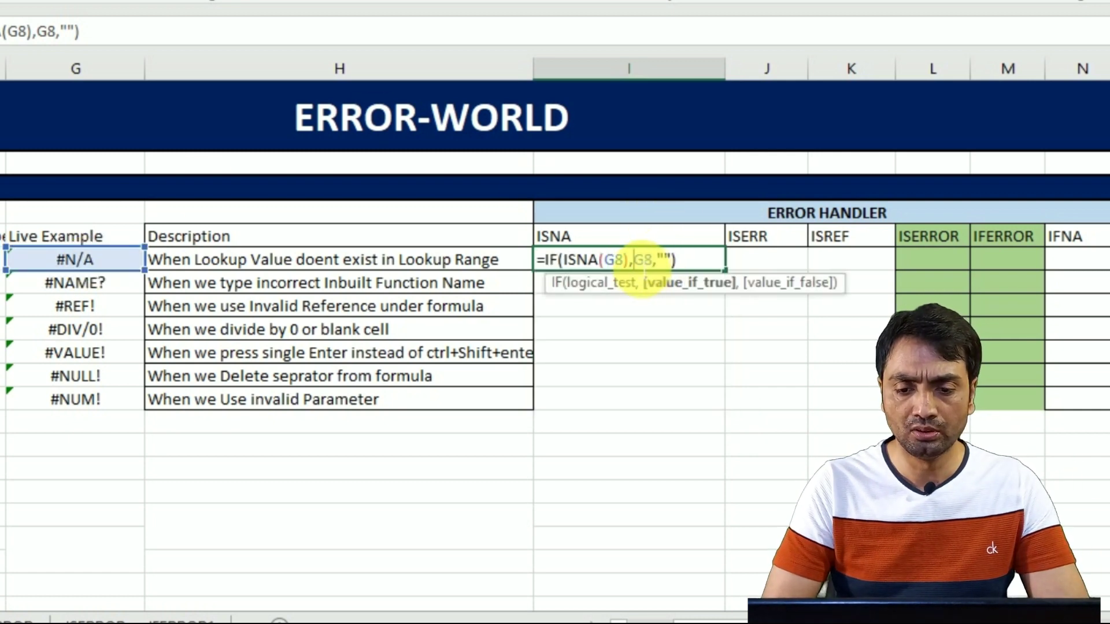
double_click(652, 262)
type("\"wRO")
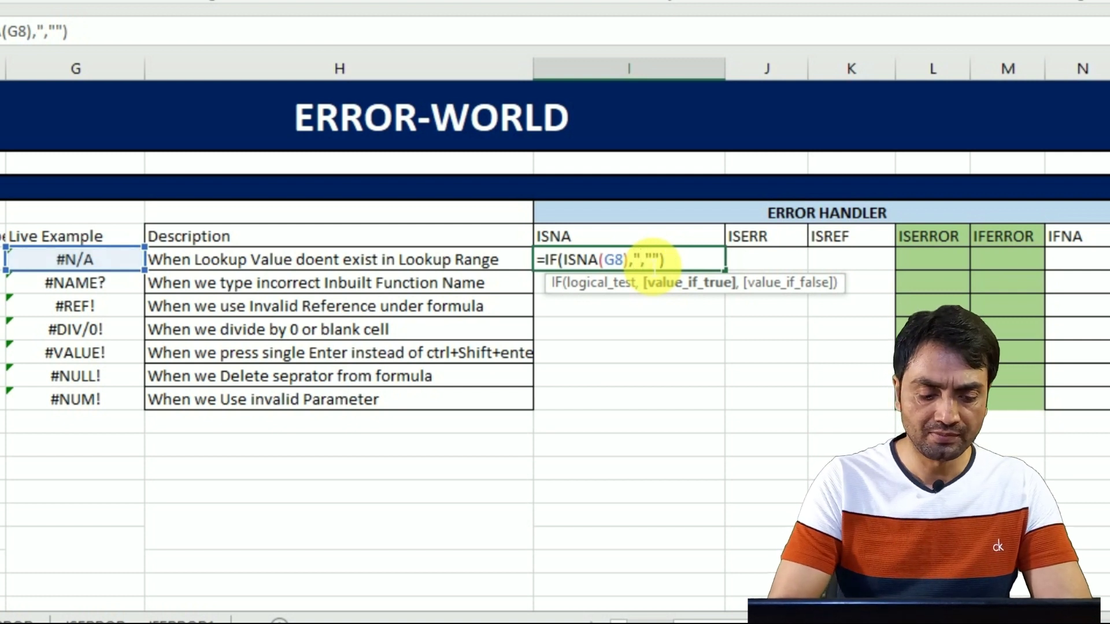
type("NG Entry")
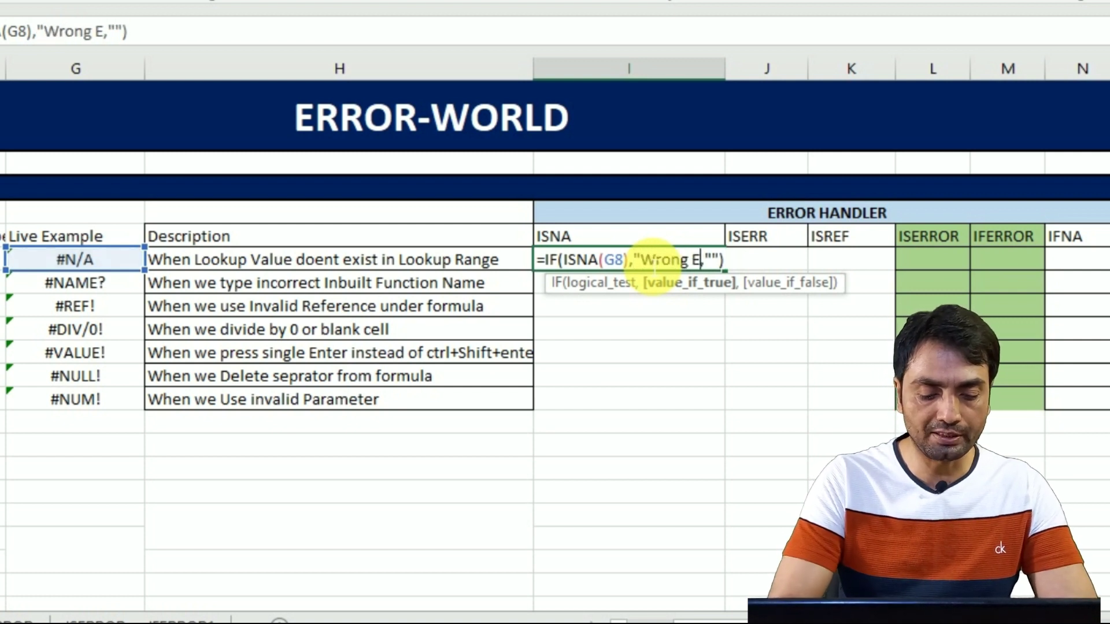
type("\"")
key("Return")
left_click(651, 263)
key("shift+Down")
key("shift+Down")
key("shift+Down")
key("shift+Down")
key("shift+Down")
key("shift+Down")
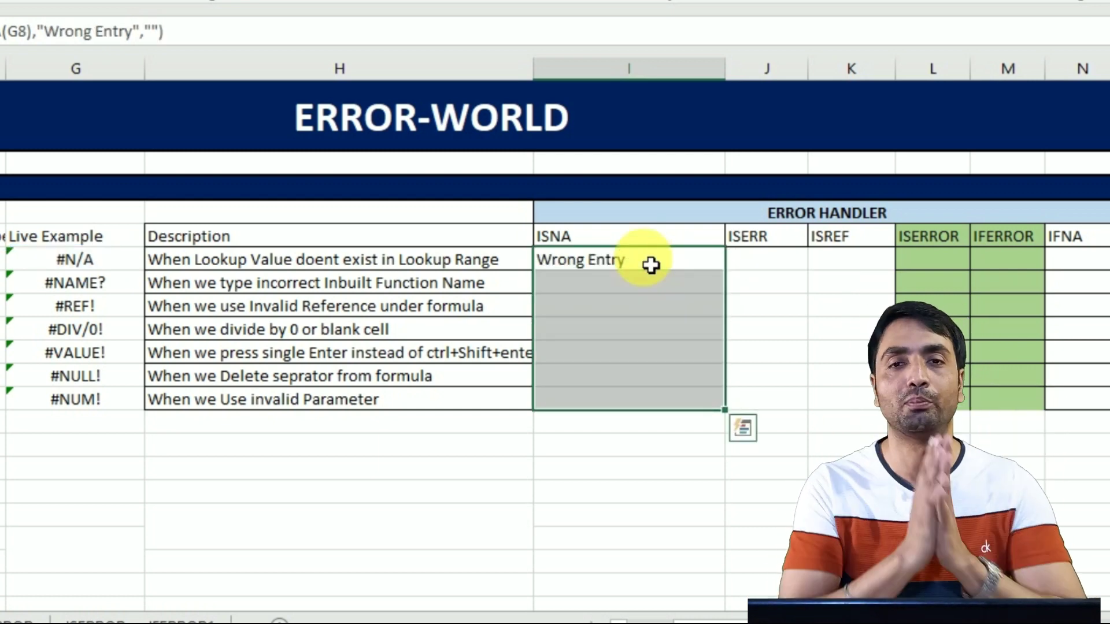
Enter the formula =ISERR(G8) in cell J8.
key("Right")
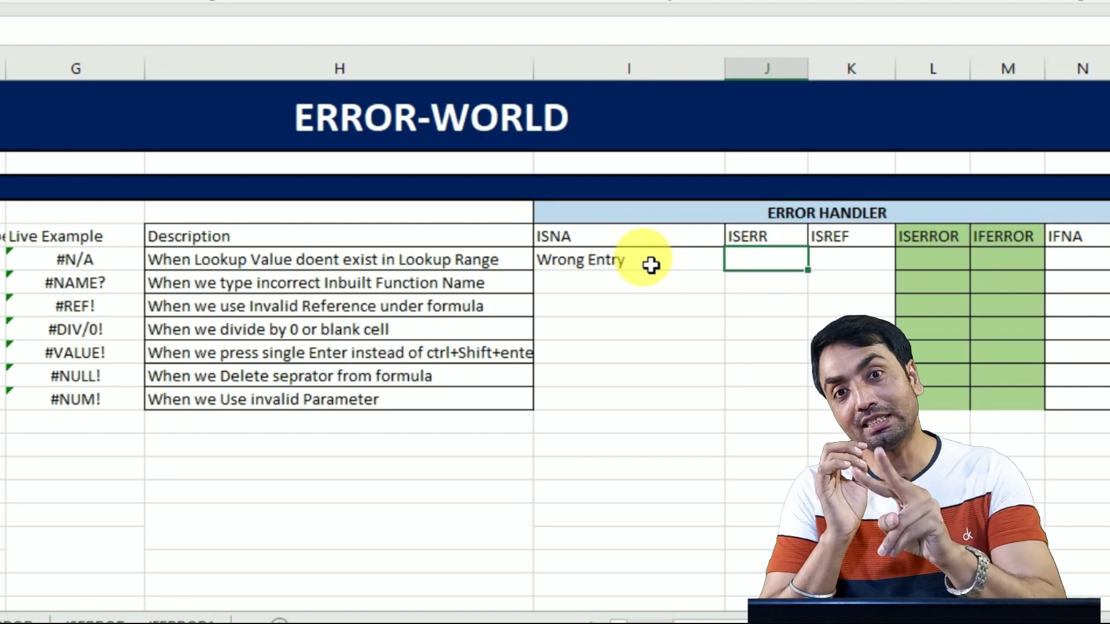
type("=iser")
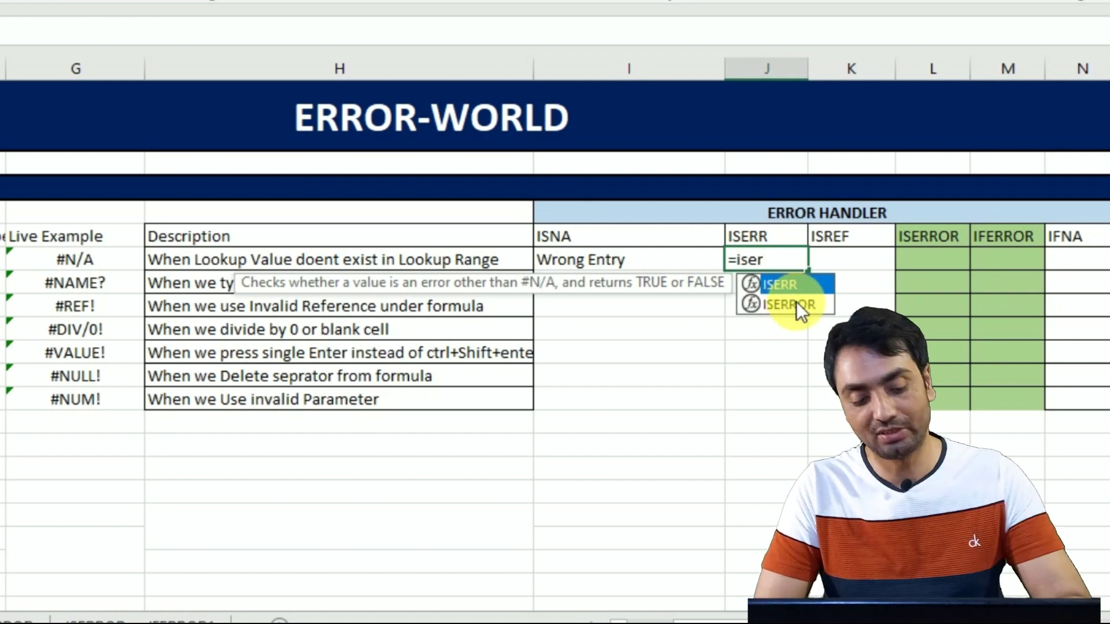
key("Tab")
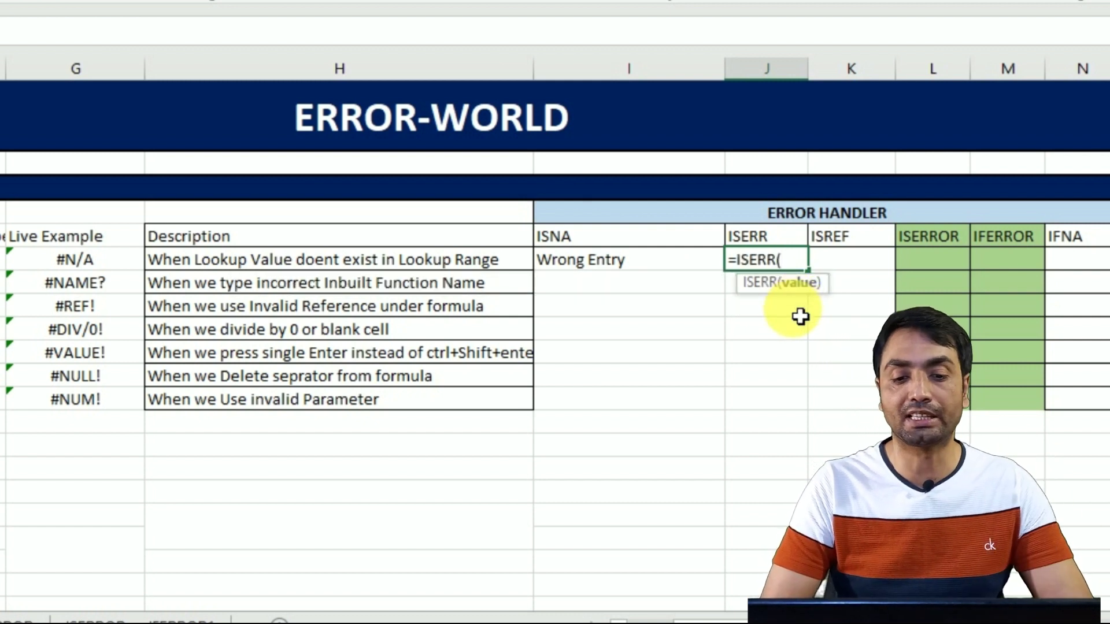
key("BackSpace")
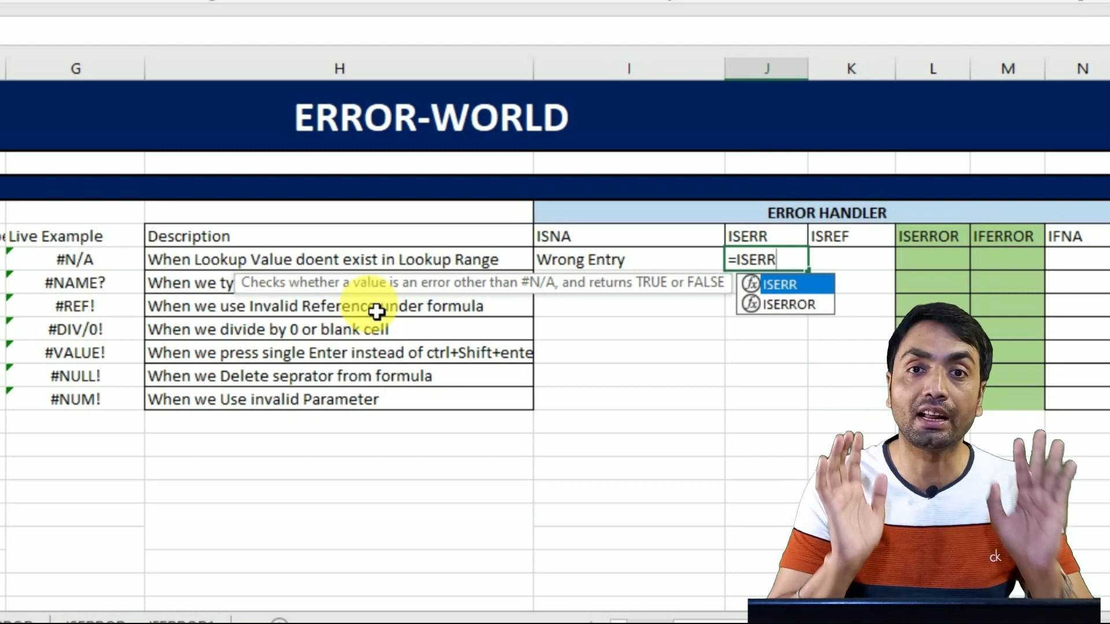
type("(")
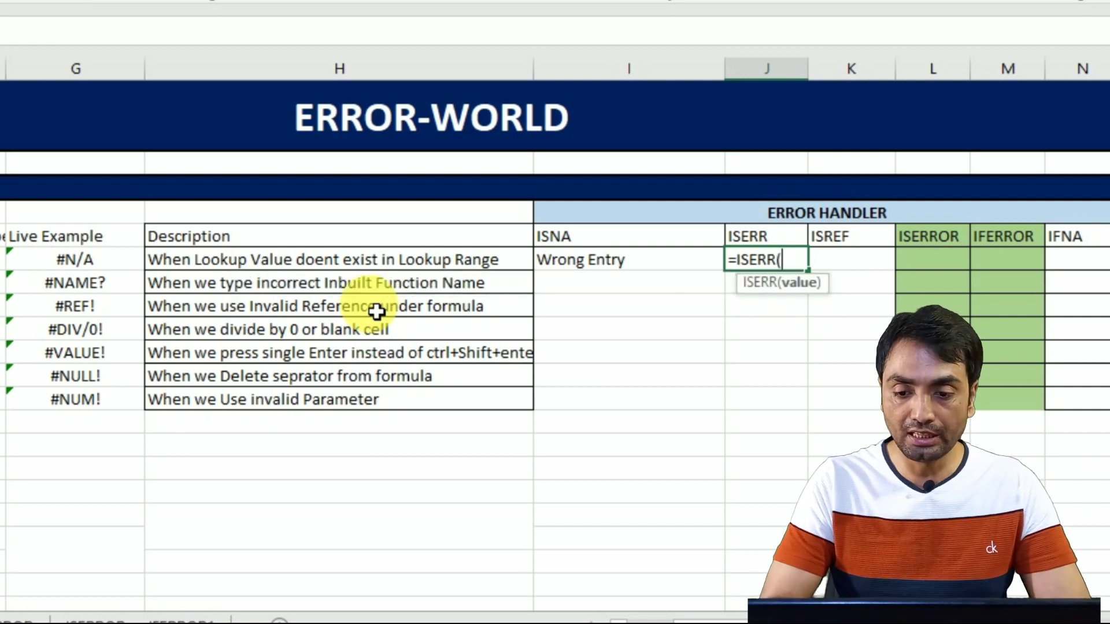
left_click(67, 266)
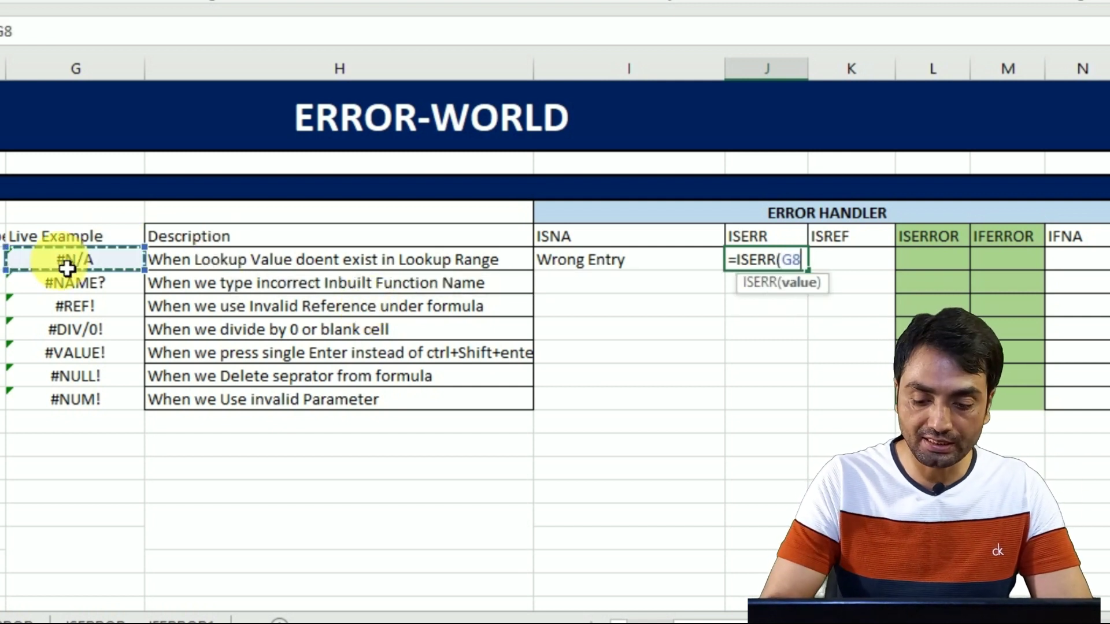
type(")")
key("ctrl+Return")
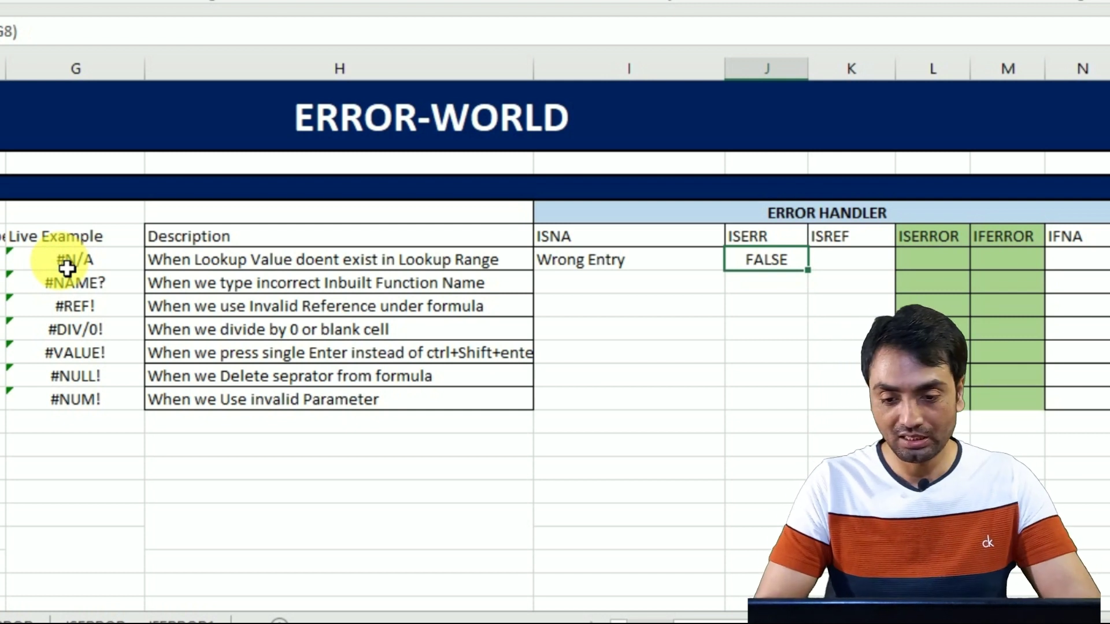
Fill the ISERR formula from J8 down to J14.
key("shift+Down")
key("shift+Down")
key("shift+Down")
key("shift+Down")
key("shift+Down")
key("shift+Down")
key("shift+Down")
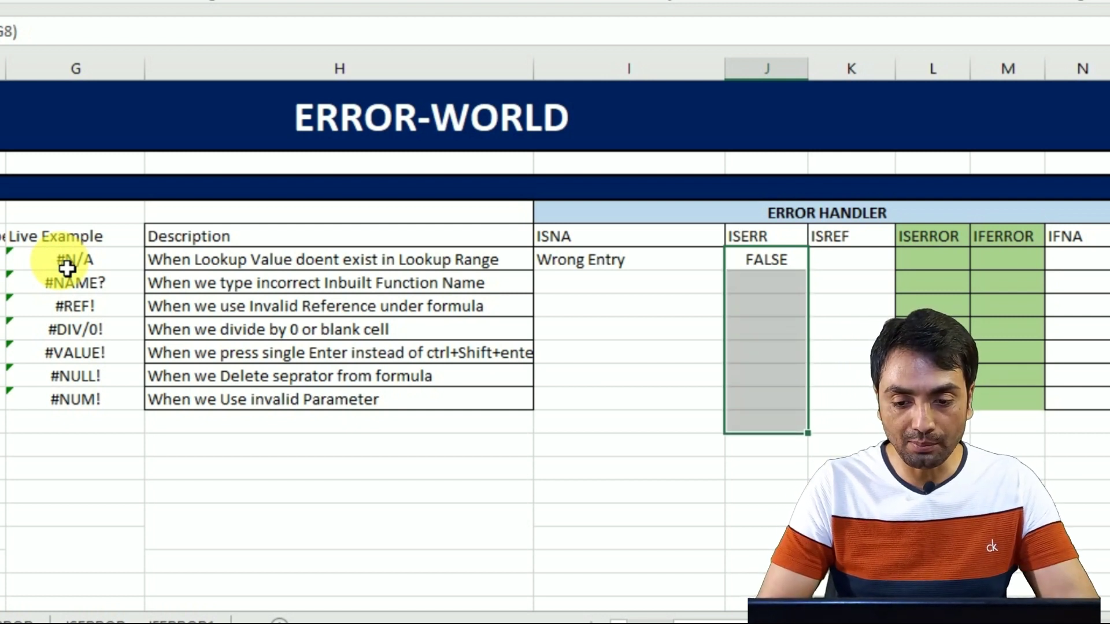
key("shift+Up")
key("ctrl+d")
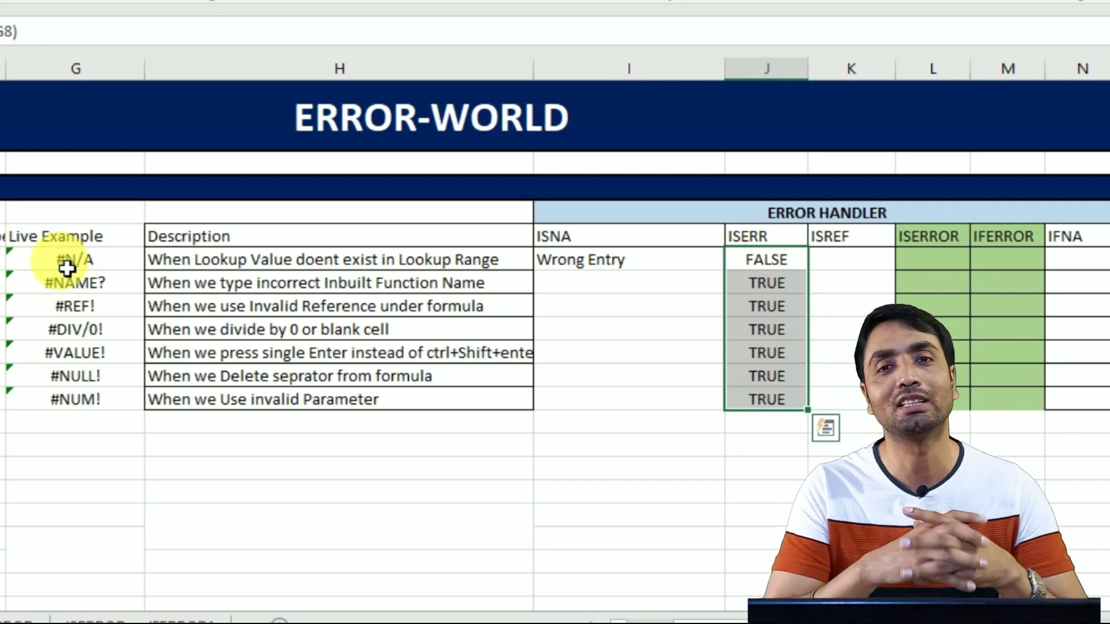
Enter the formula =ISREF(G8) in cell K8.
key("Right")
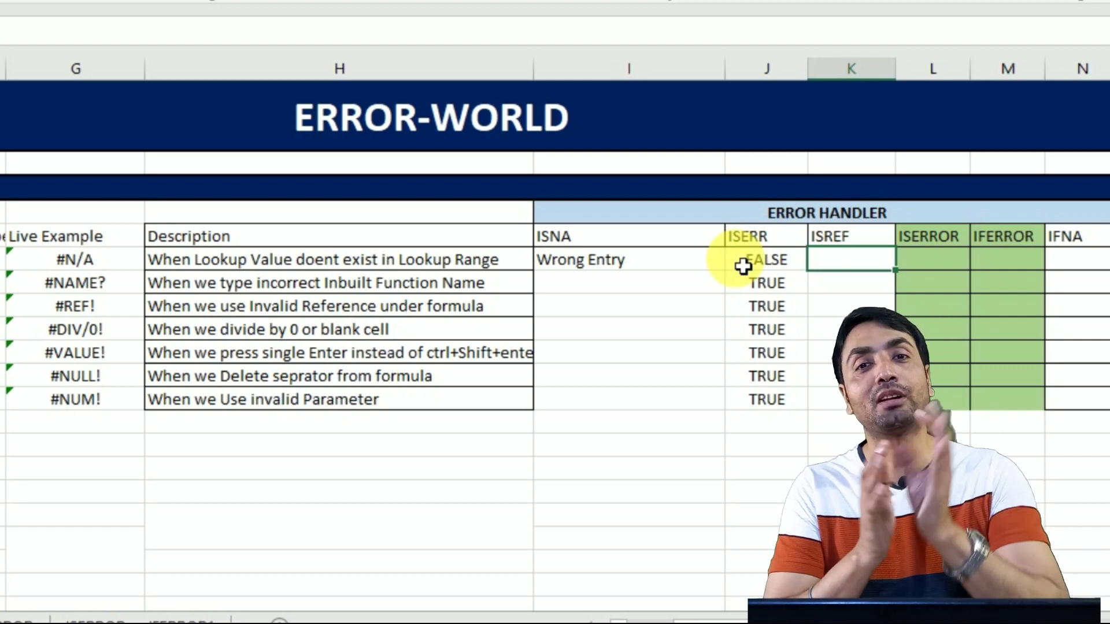
type("=isre")
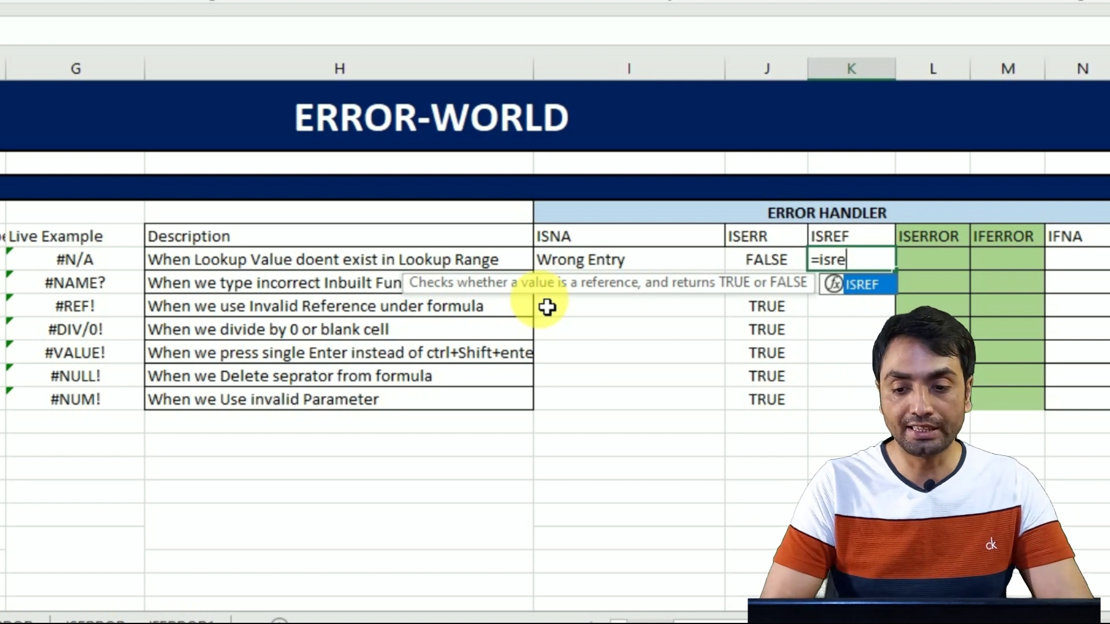
key("Tab")
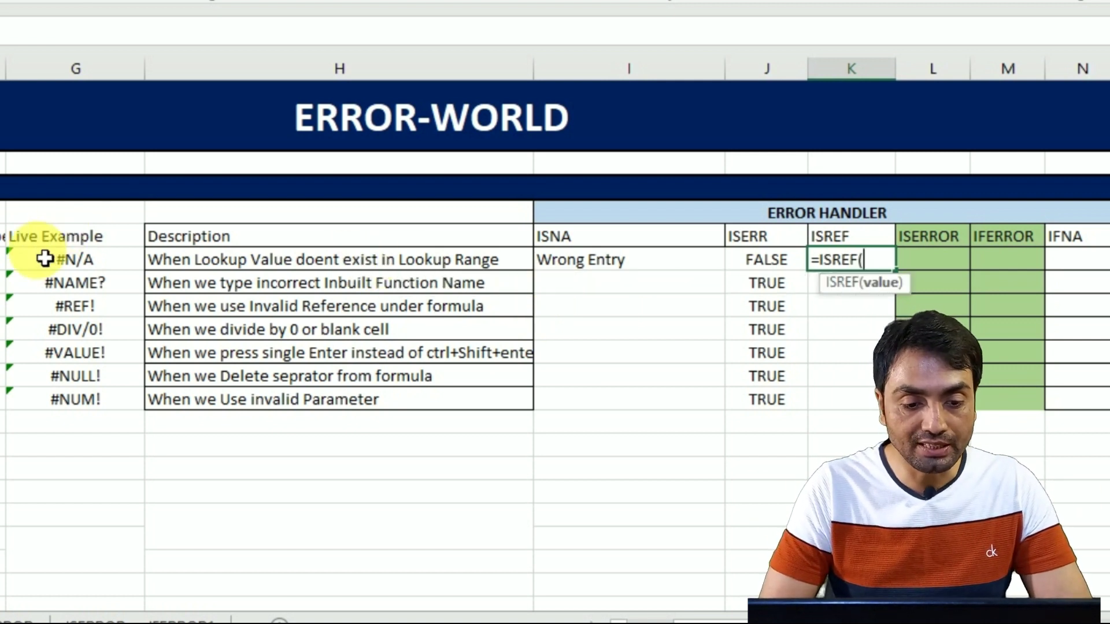
left_click(63, 263)
type(")")
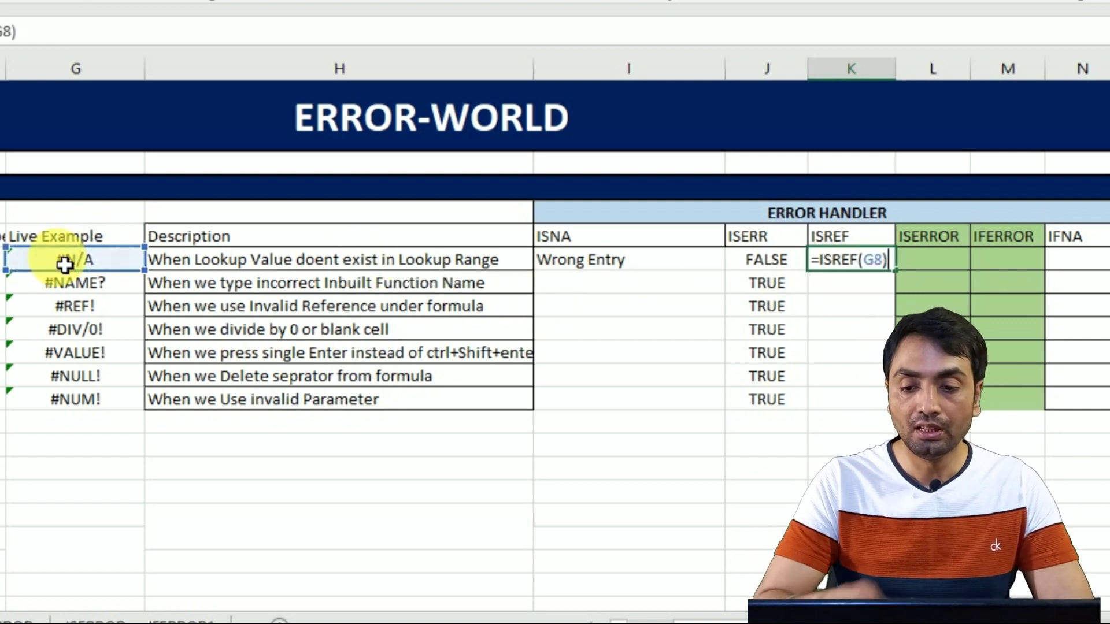
key("Return")
Fill the ISREF formula from K8 down to K14.
key("Up")
key("shift+Down")
key("shift+Down")
key("shift+Down")
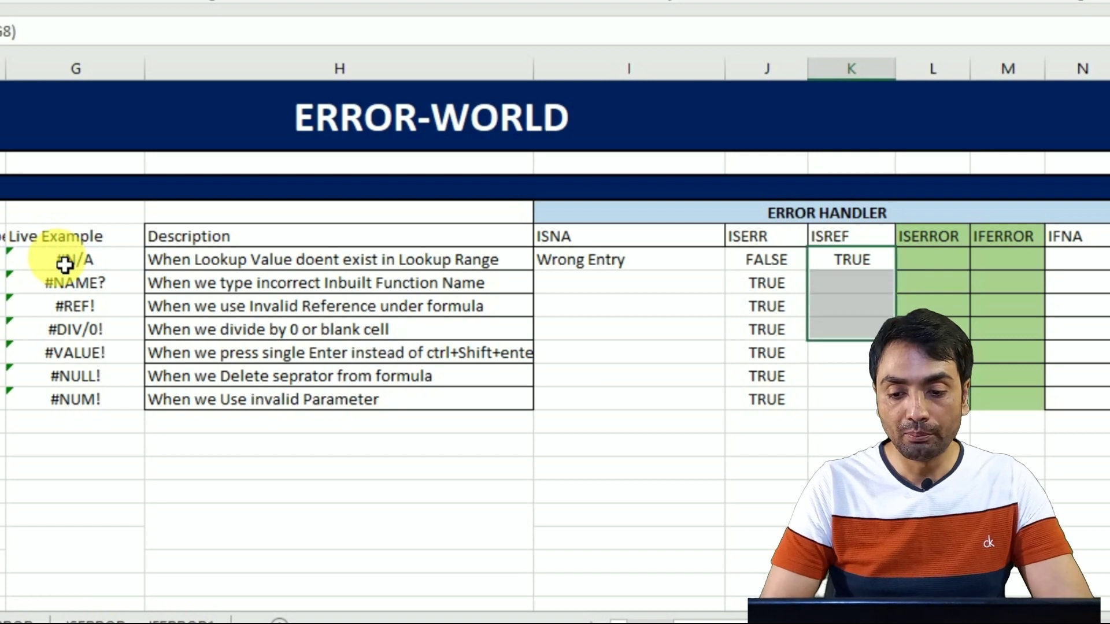
key("shift+Down")
key("shift+Down")
key("shift+Down")
key("ctrl+d")
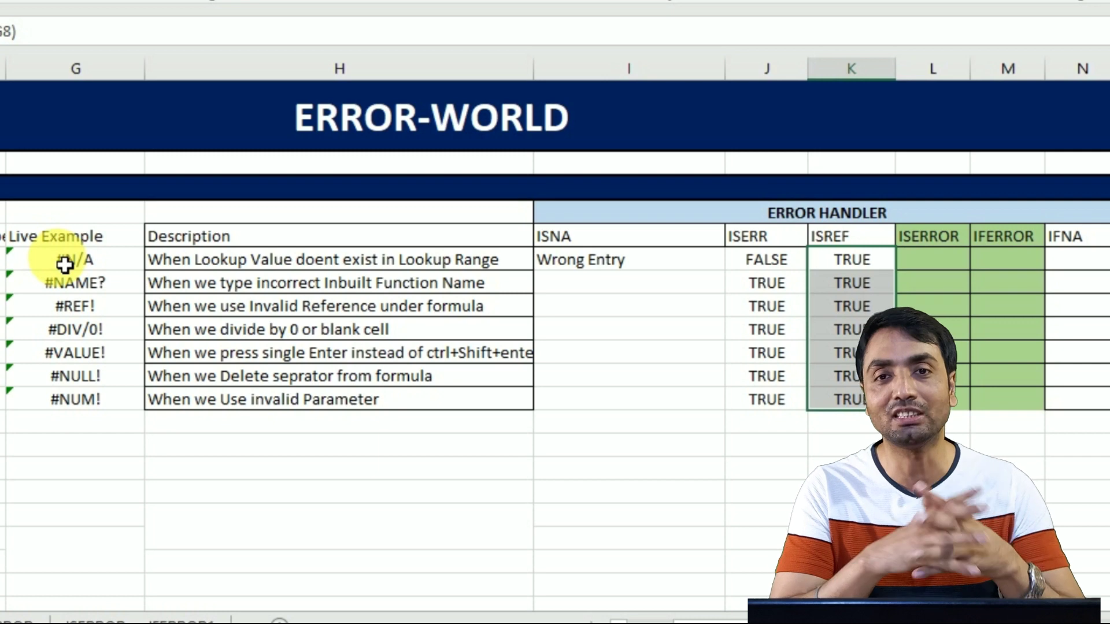
Wrap the ISREF formula in K8 in an IF so it reads =IF(ISREF(G8),"yes","no").
left_click(68, 264)
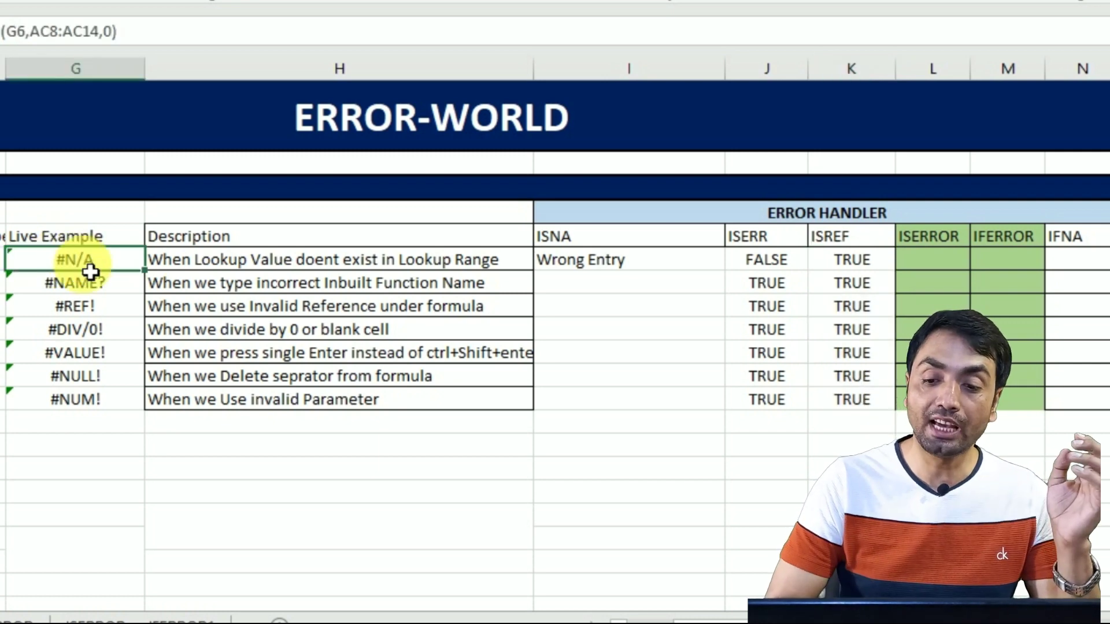
double_click(845, 263)
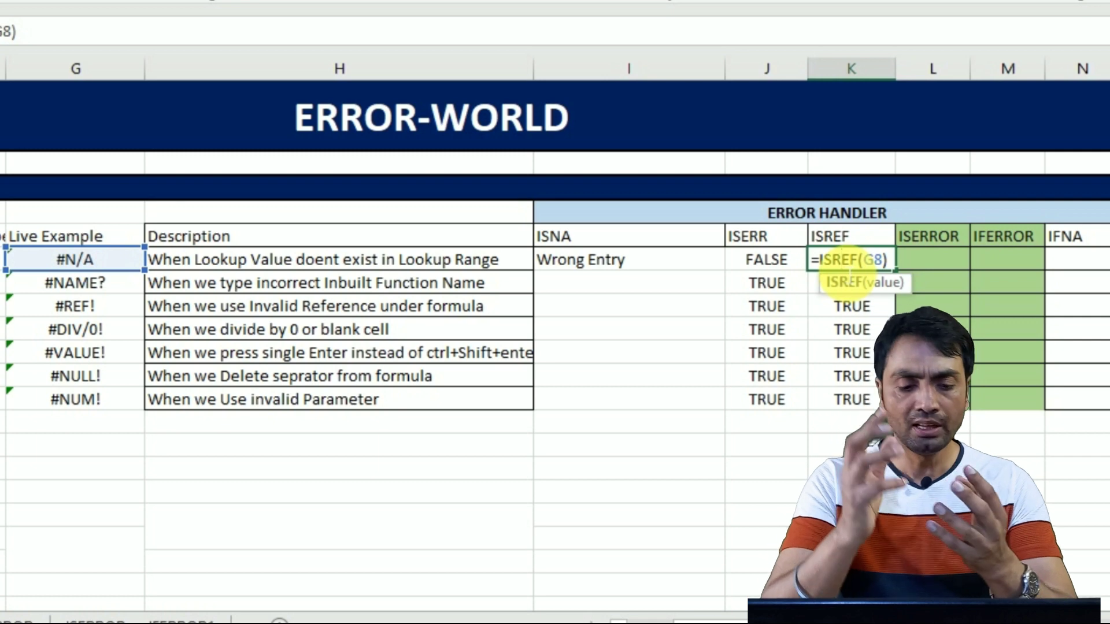
left_click(830, 266)
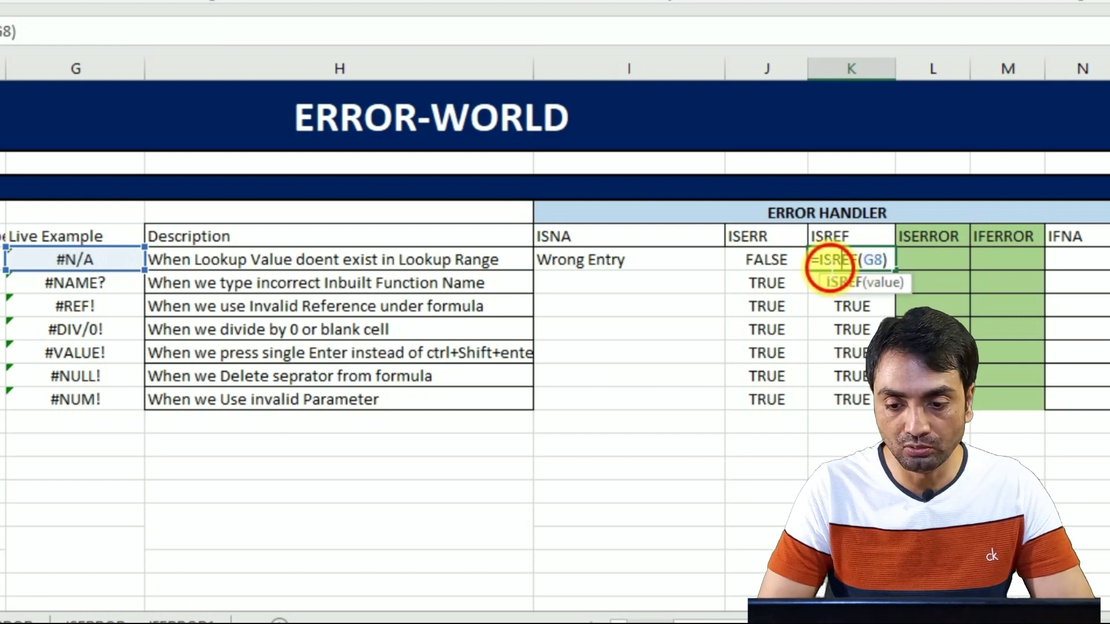
type("IF(")
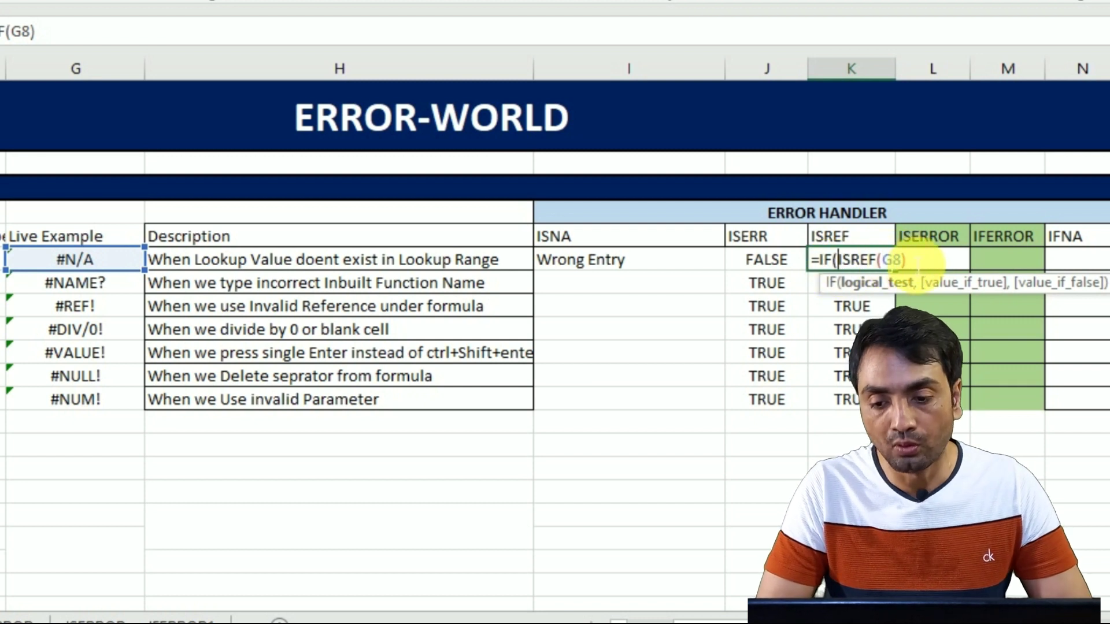
left_click(918, 261)
type(",\"yes")
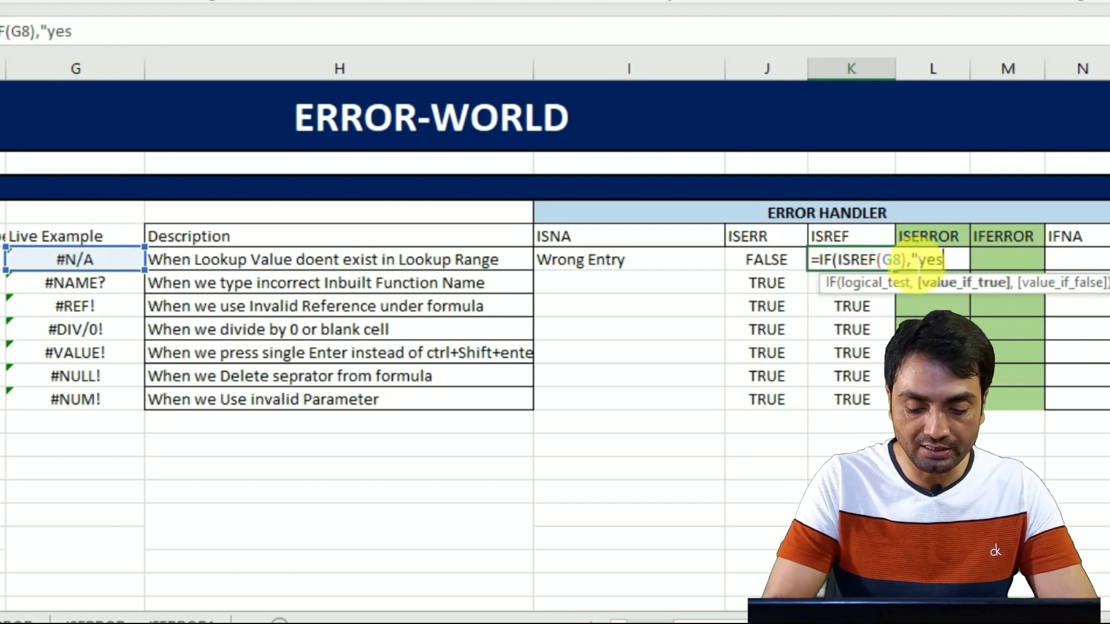
type("\",")
type("\"no\")")
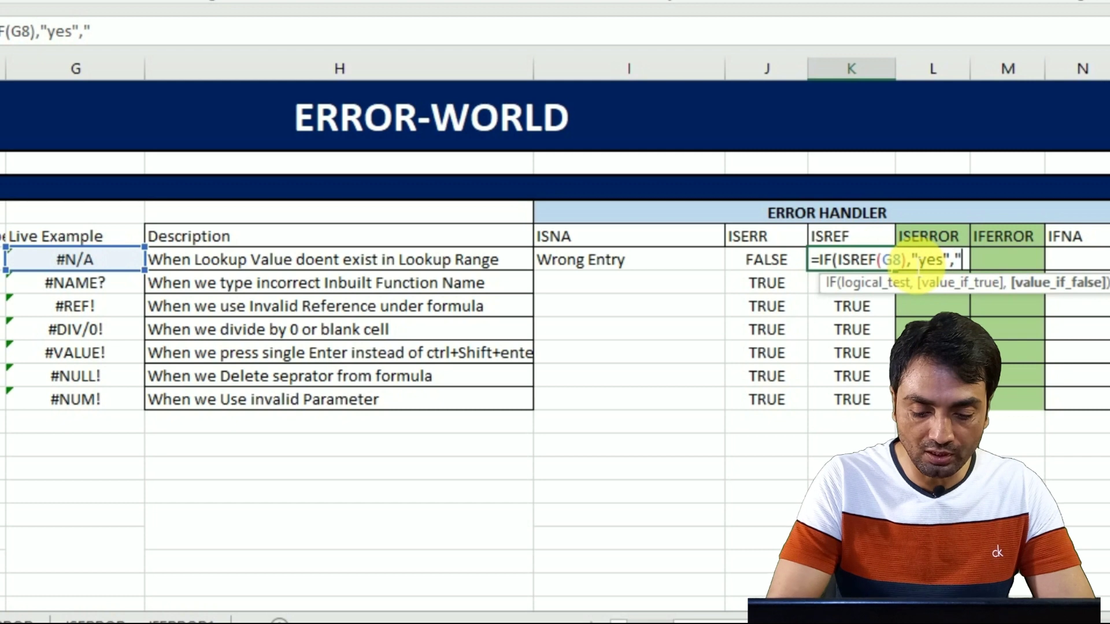
key("ctrl+Return")
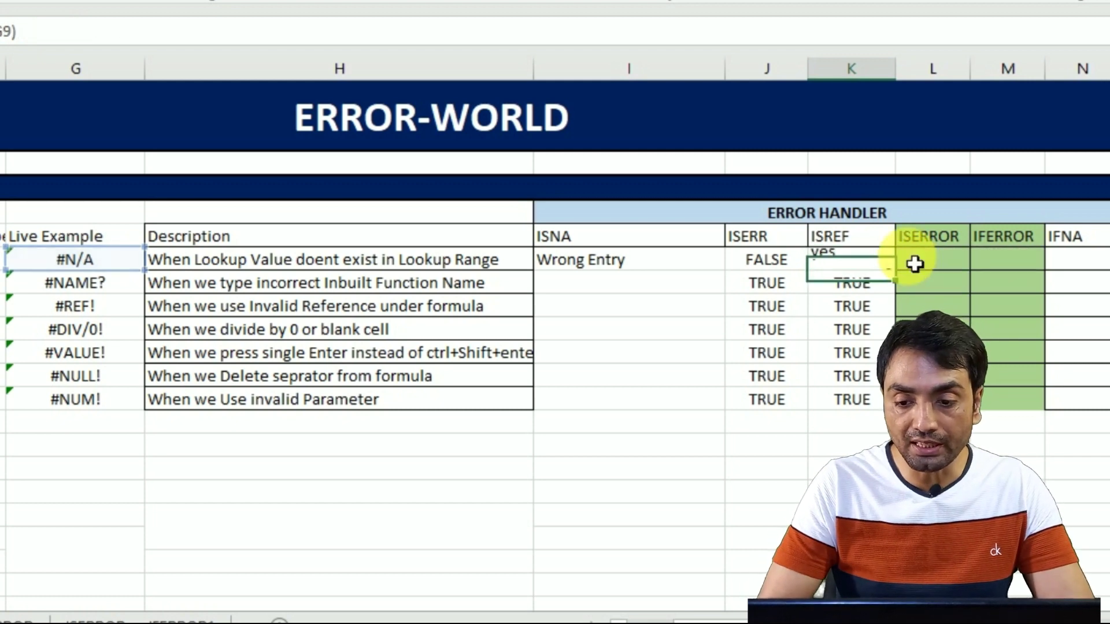
Fill the IF and ISREF formula from K8 down the rest of the ISREF column.
key("shift+Down")
key("shift+Down")
key("shift+Down")
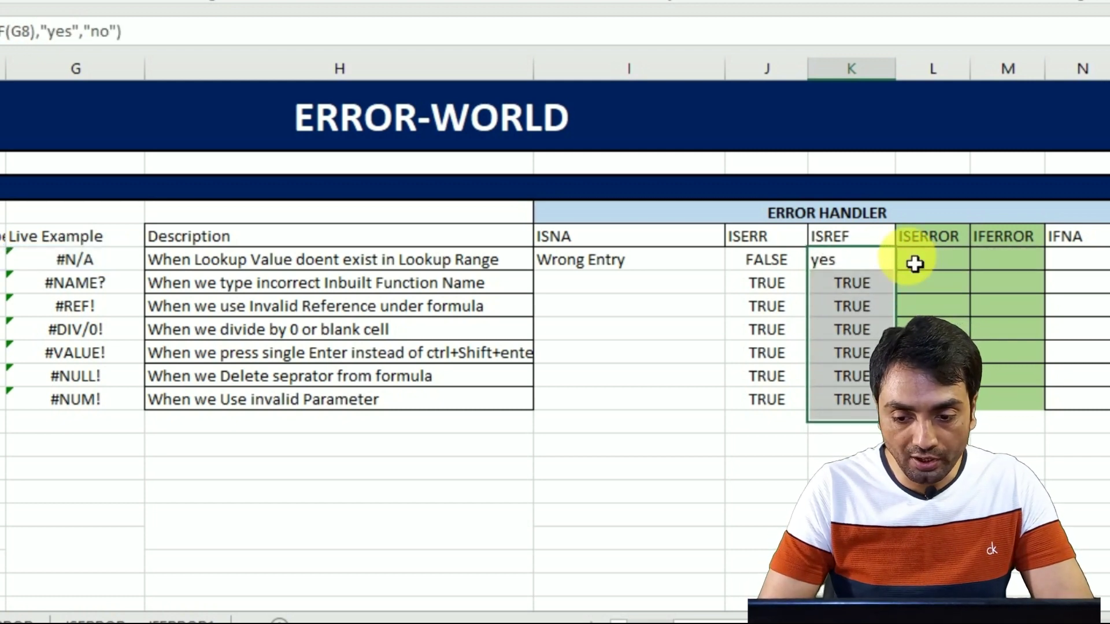
key("ctrl+d")
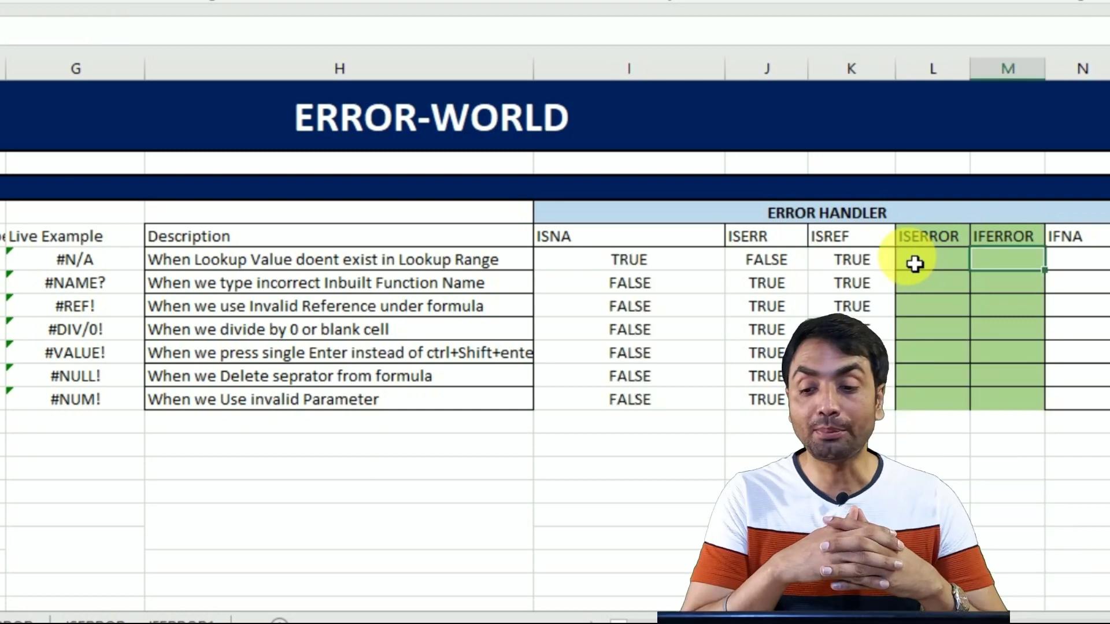
Enter the formula =ISERROR(G8) in cell L8.
left_click(915, 263)
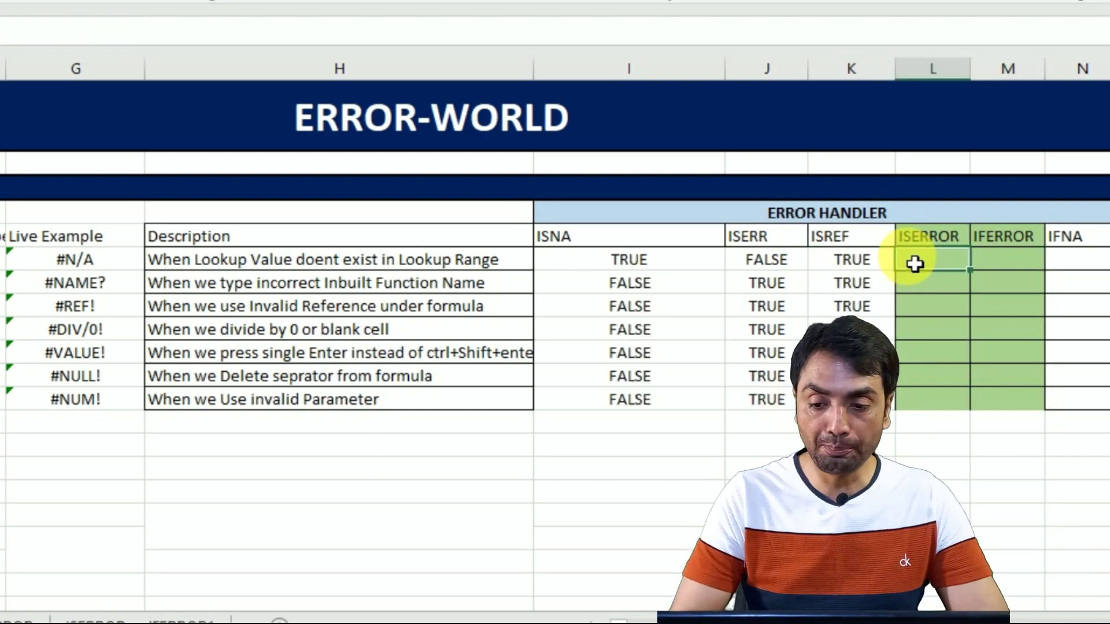
type("=iser")
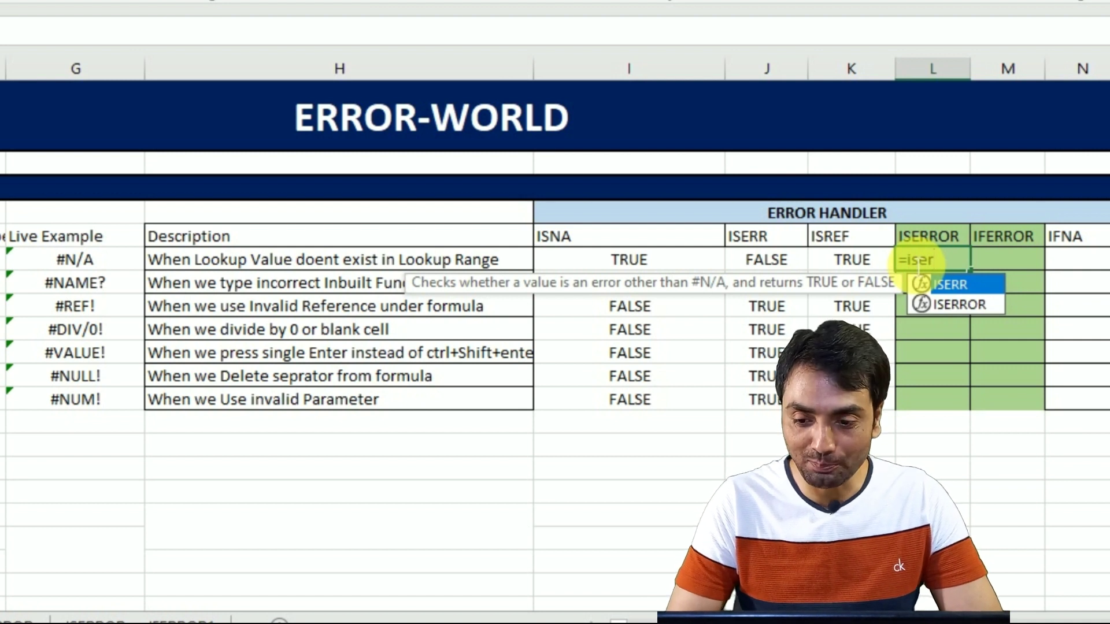
key("Down")
key("Up")
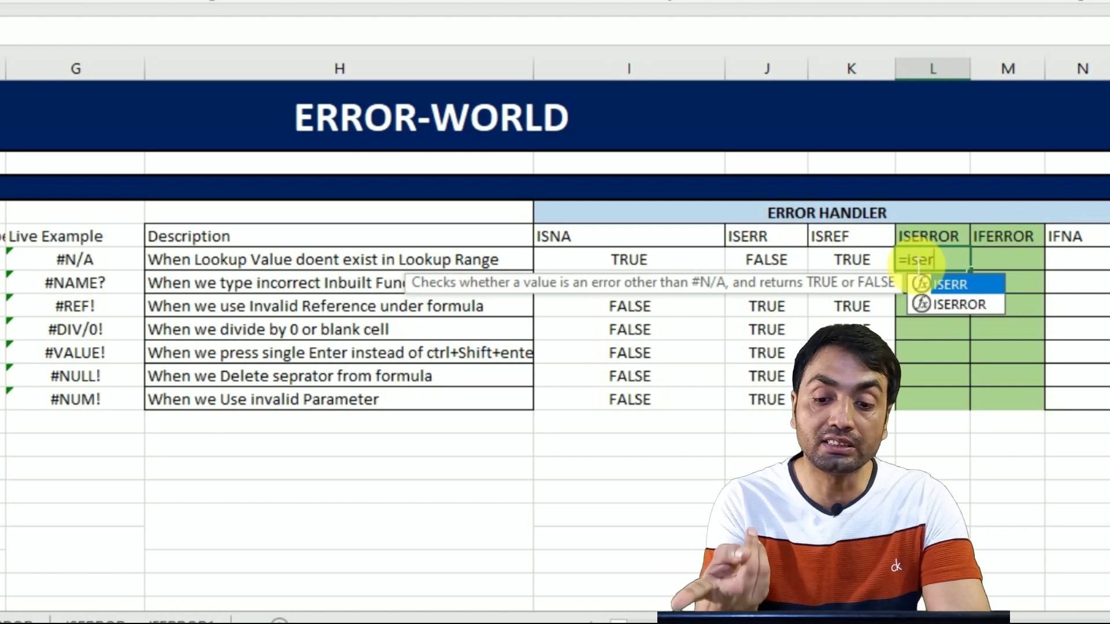
key("Down")
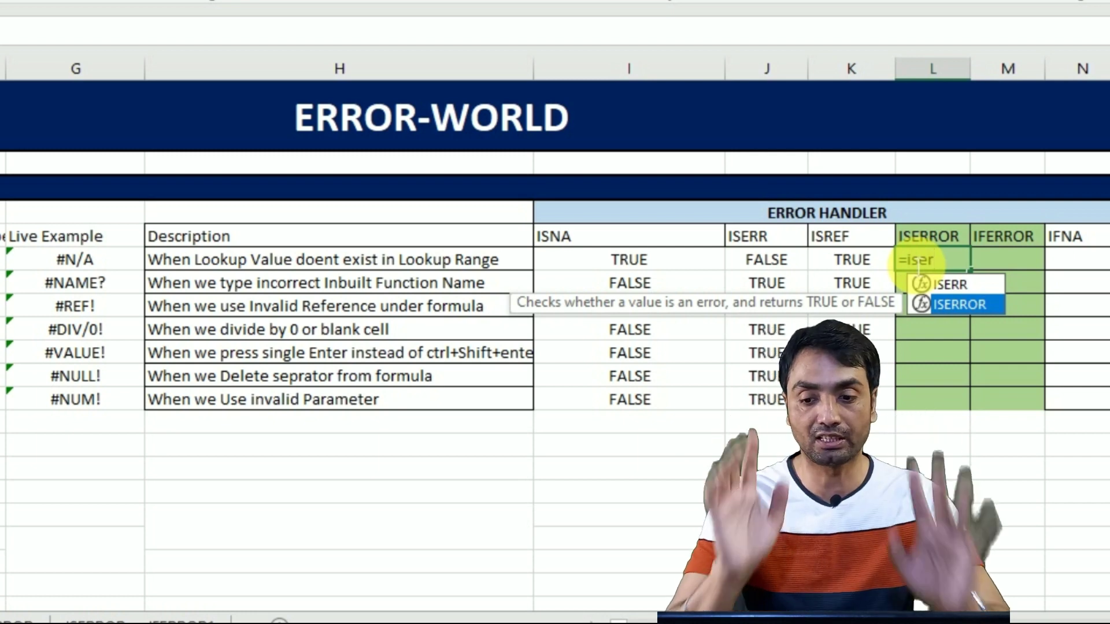
key("Tab")
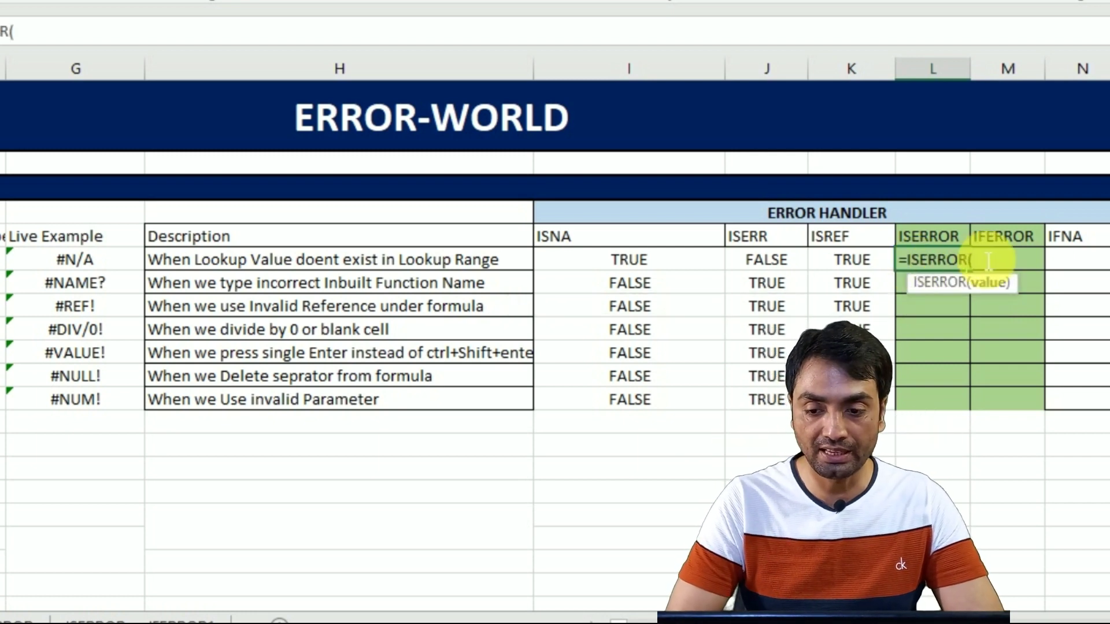
left_click(92, 267)
type(")")
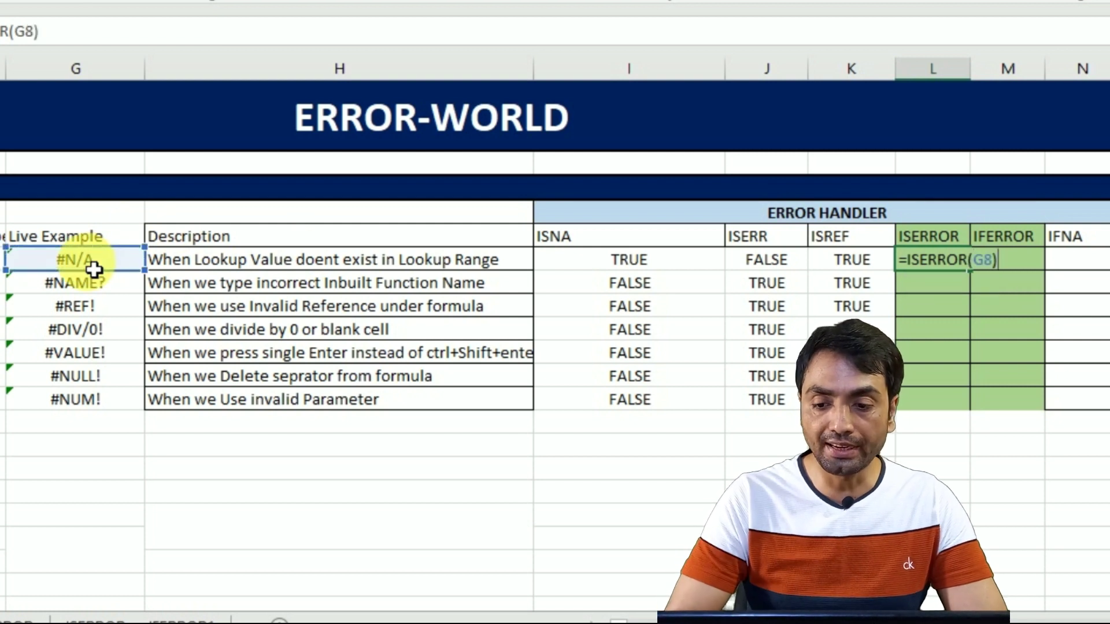
key("Return")
Fill the ISERROR formula from L8 down to L14.
key("shift+Down")
key("shift+Down")
key("shift+Down")
key("shift+Down")
key("shift+Down")
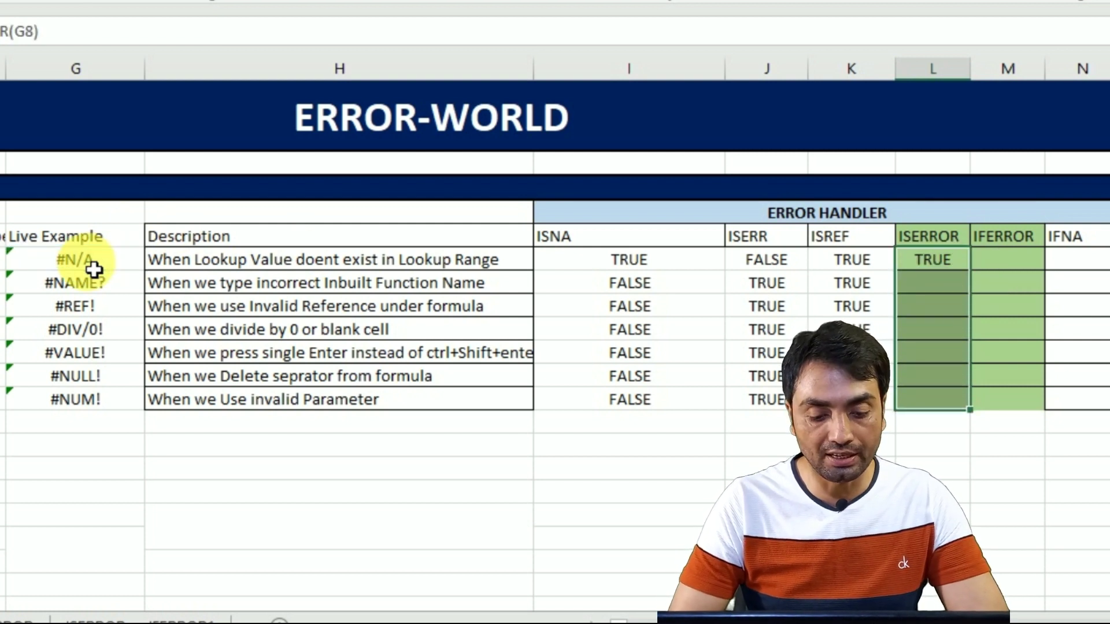
key("ctrl+d")
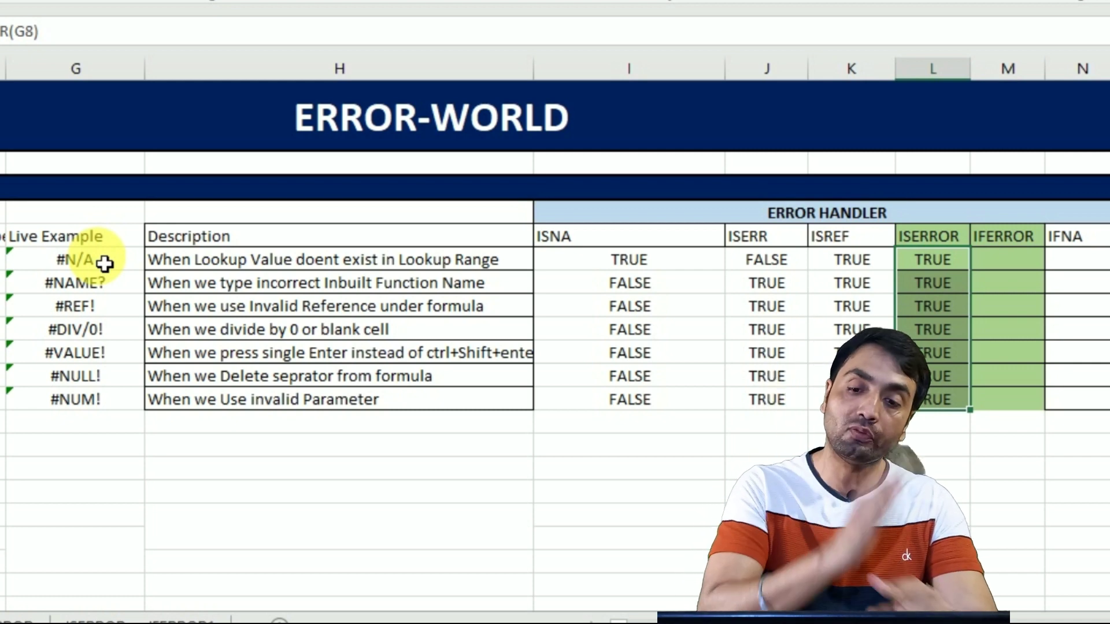
Wrap the ISERROR formula in L8 in an IF so it reads =IF(ISERROR(G8),"yes","no").
left_click(937, 264)
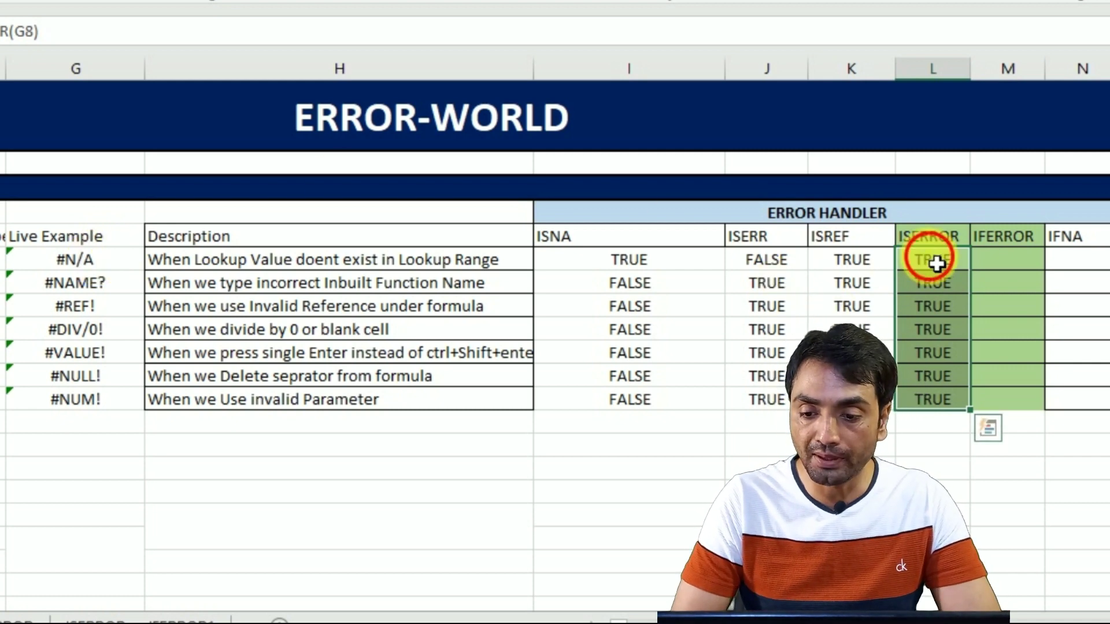
double_click(933, 263)
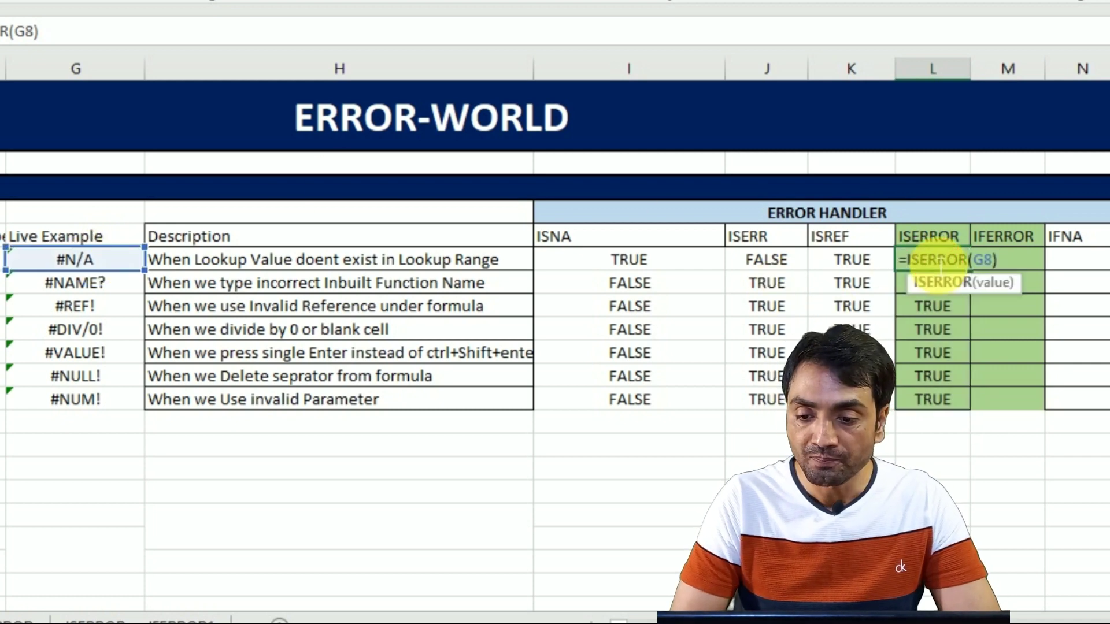
left_click(907, 262)
type("IF(")
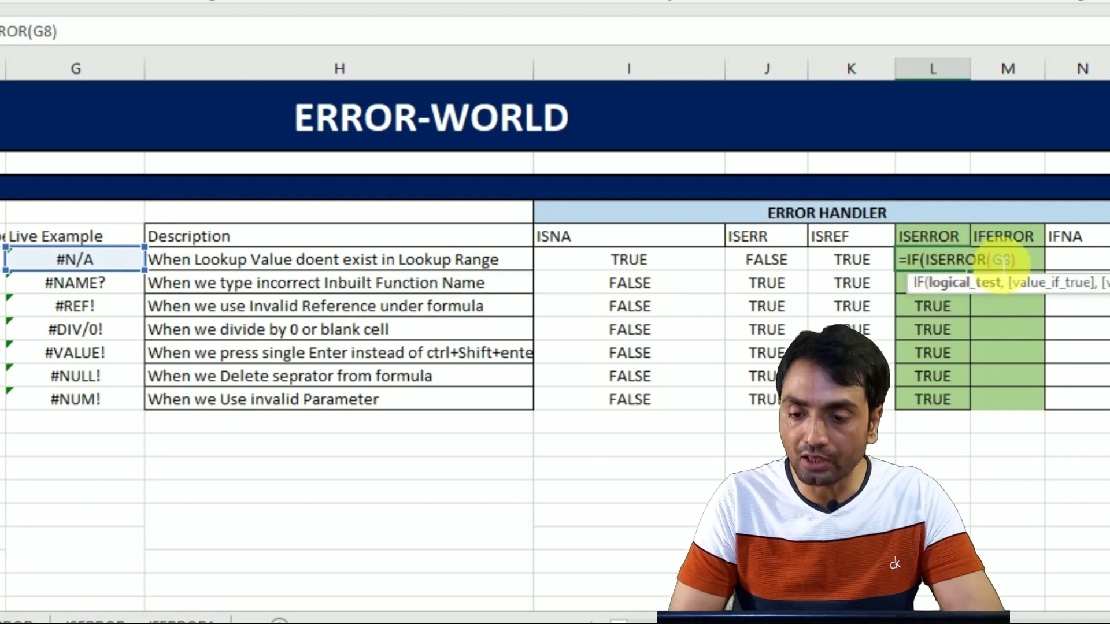
left_click(1030, 265)
type(",\"yes\",\"no\")")
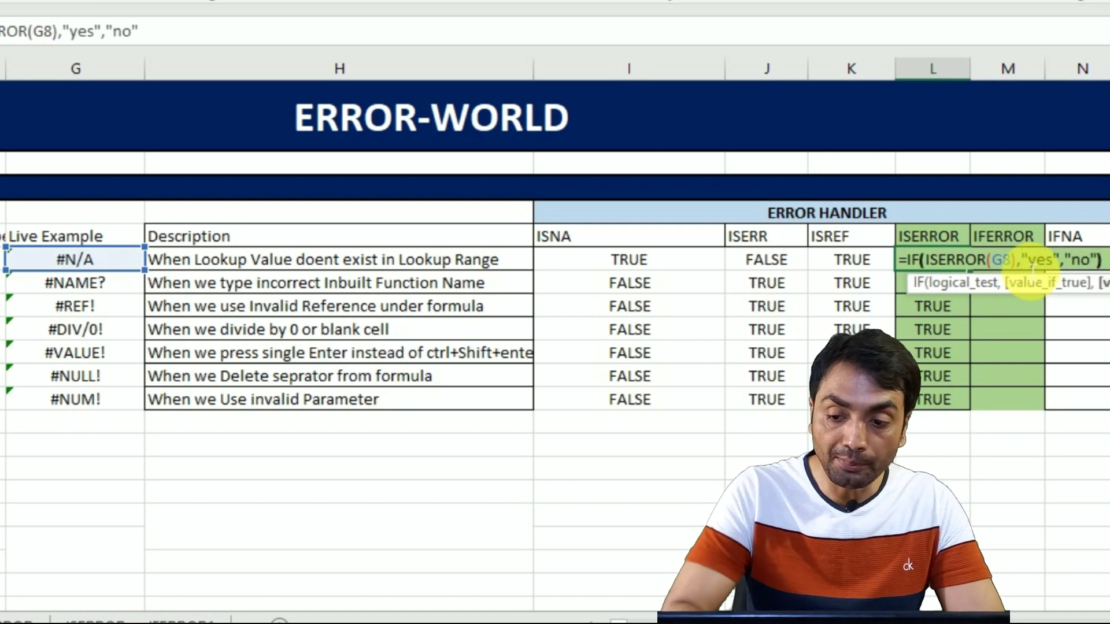
key("Return")
key("Up")
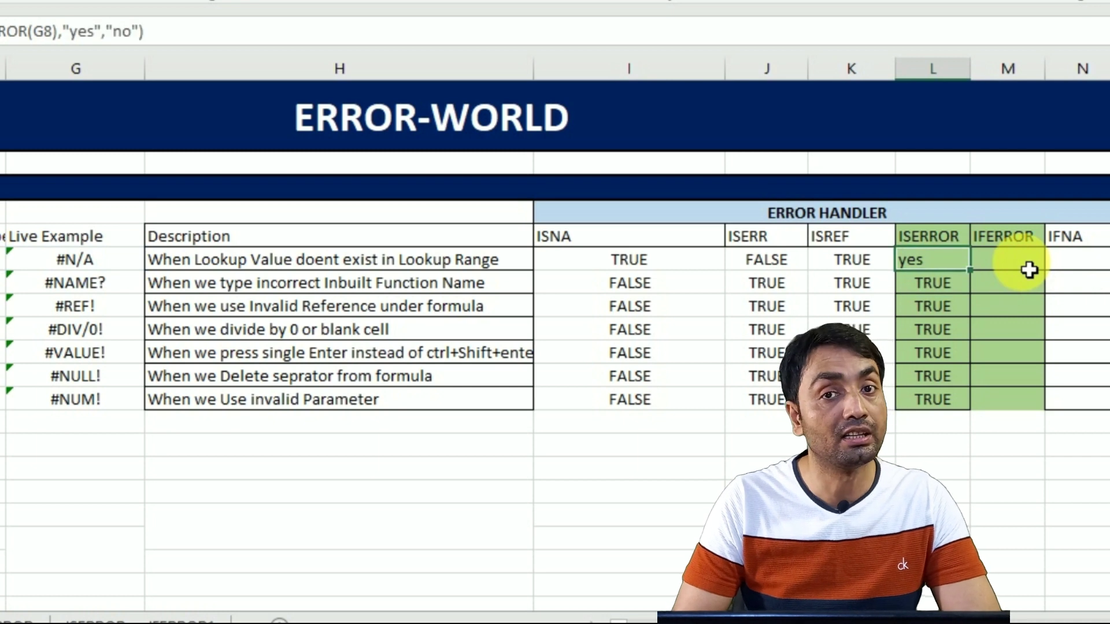
Enter the formula =IFERROR(G8,"yes its error") in cell M8.
left_click(1029, 269)
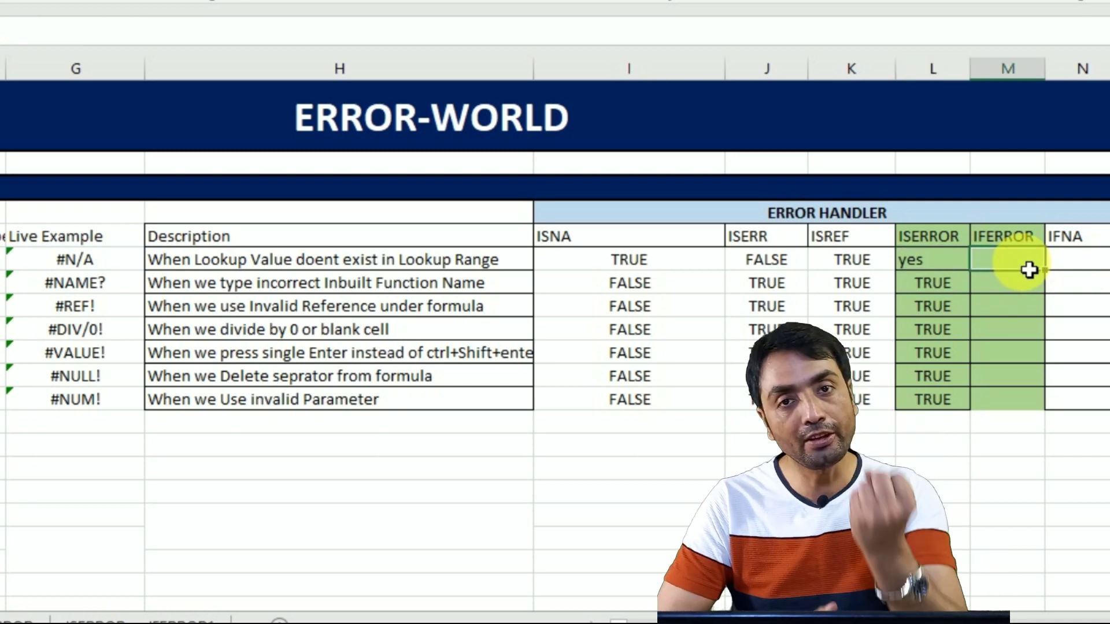
scroll(1029, 270, "right", 3)
type("=ifer")
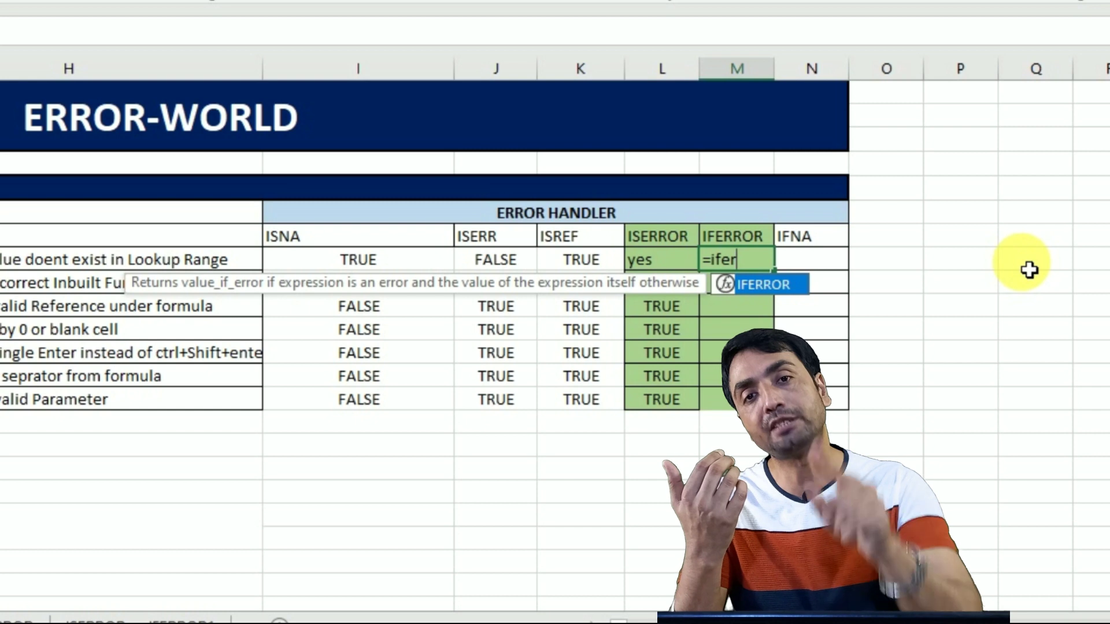
key("Escape")
type("=")
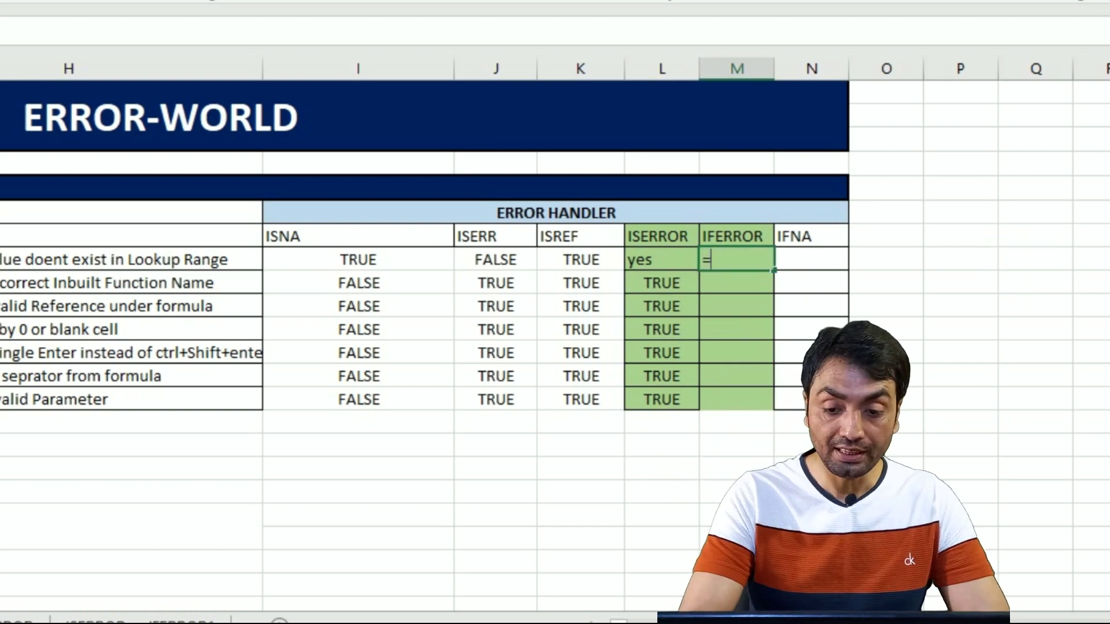
type("iferr")
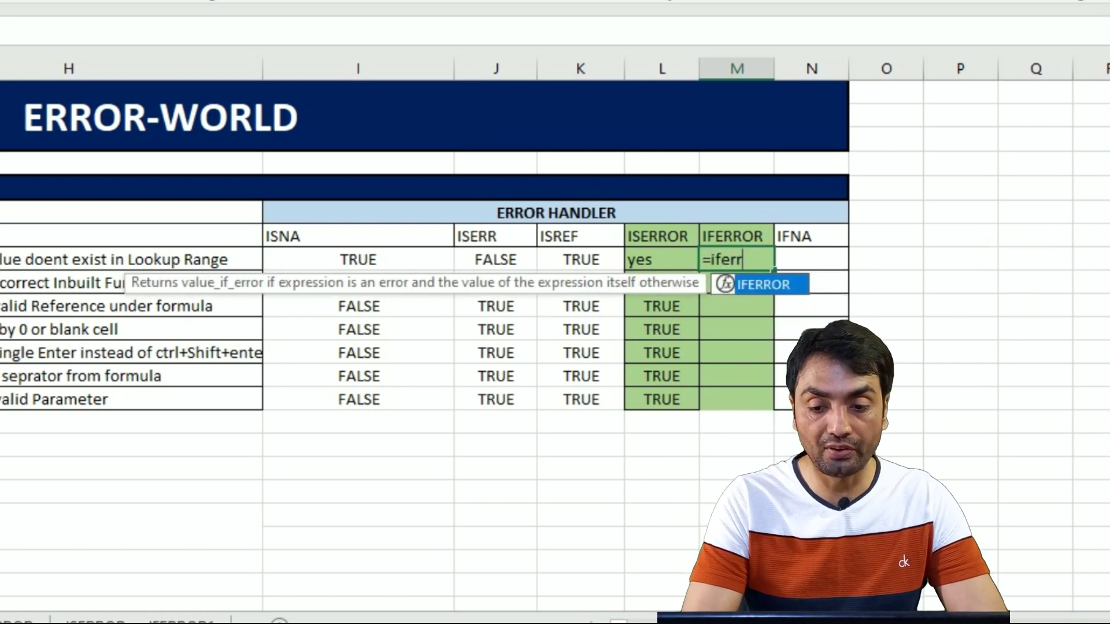
key("Tab")
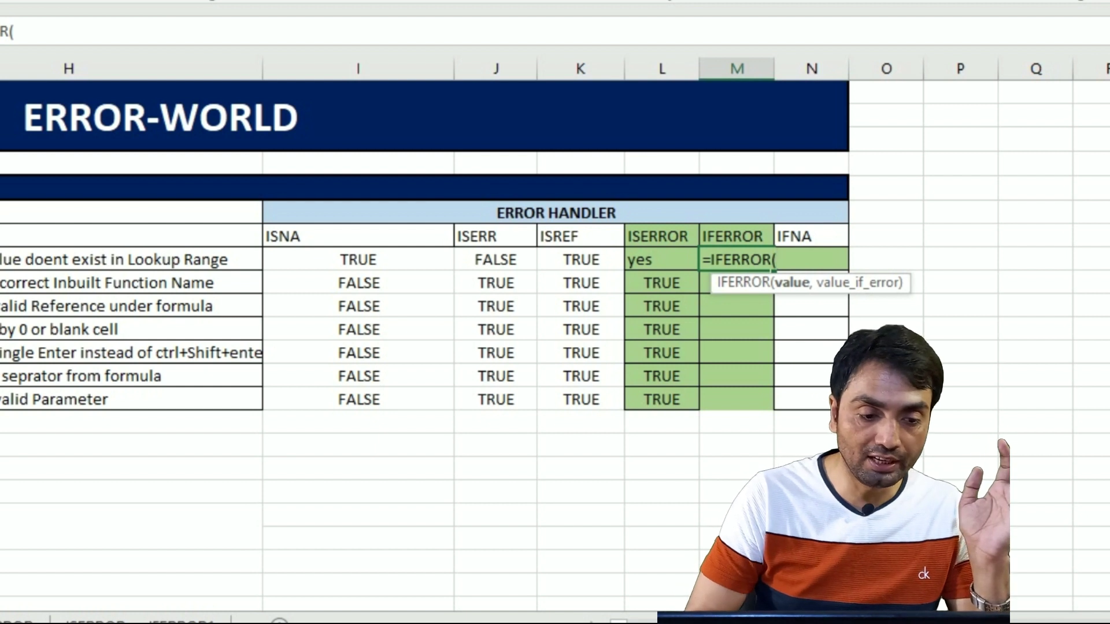
type("G8")
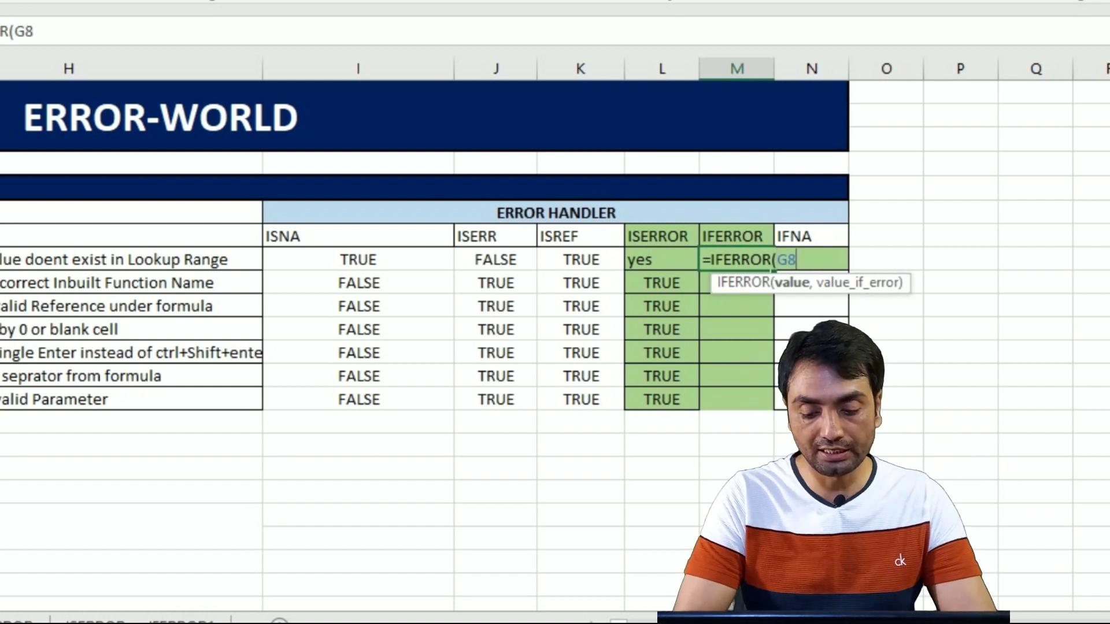
type(",\"yes ")
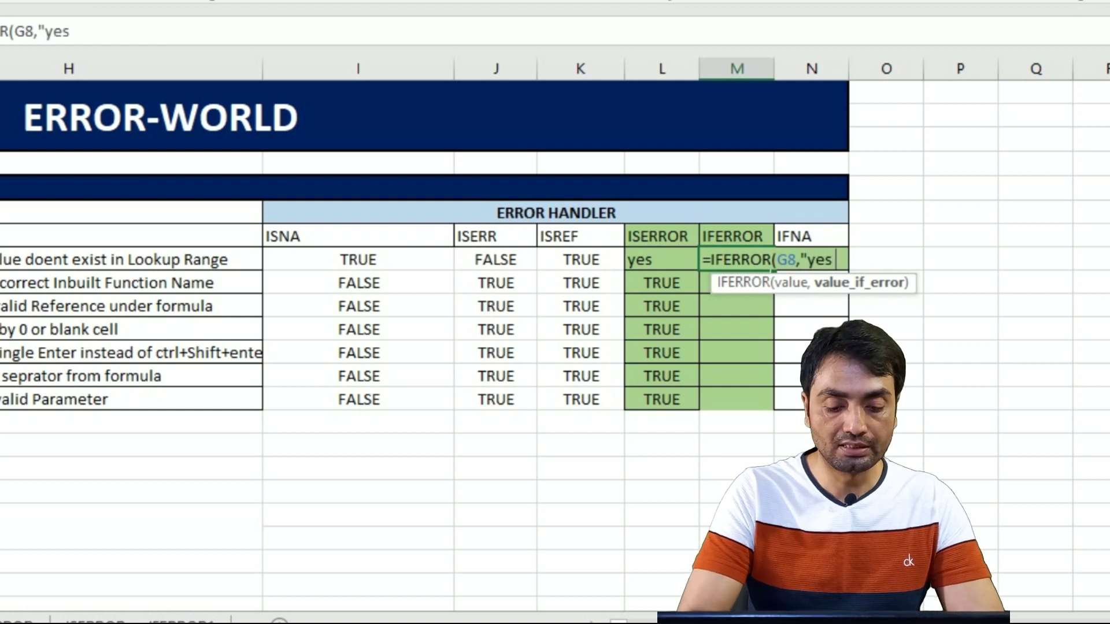
type("its error")
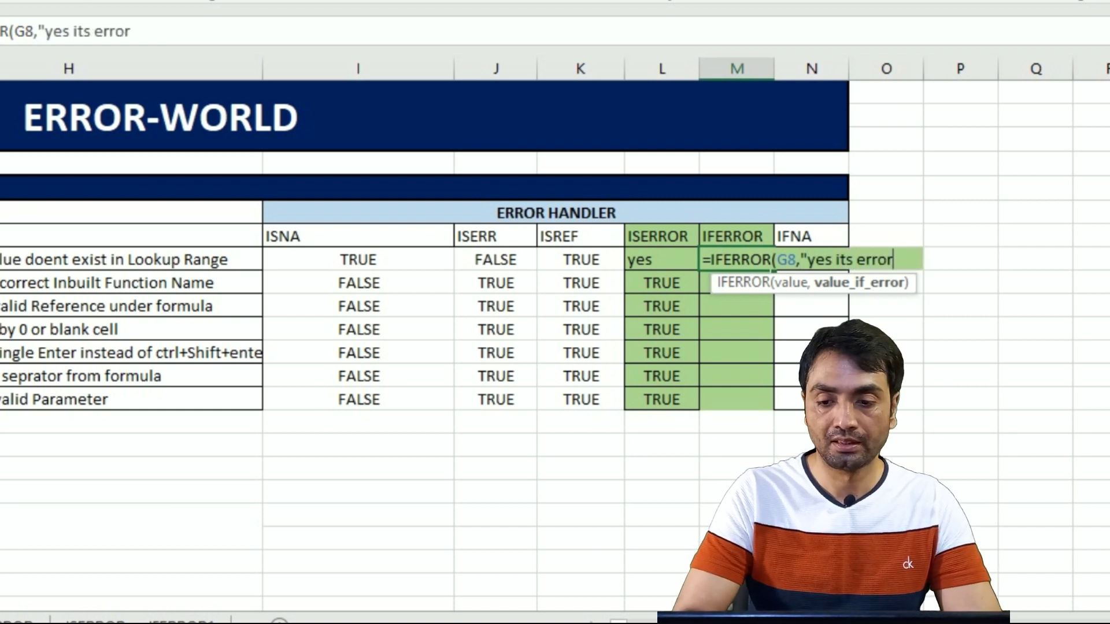
type("\"")
key("Return")
key("Up")
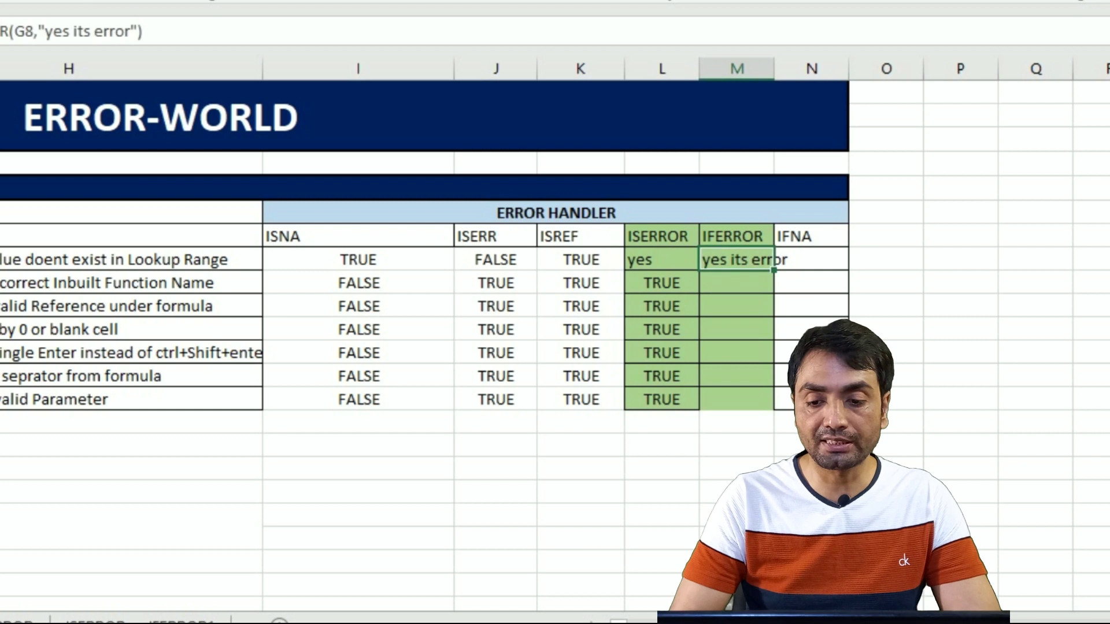
Fill the IFERROR formula from M8 down to M14.
key("shift+Down")
key("shift+Down")
key("shift+Down")
key("shift+Down")
key("shift+Down")
key("shift+Down")
key("ctrl+d")
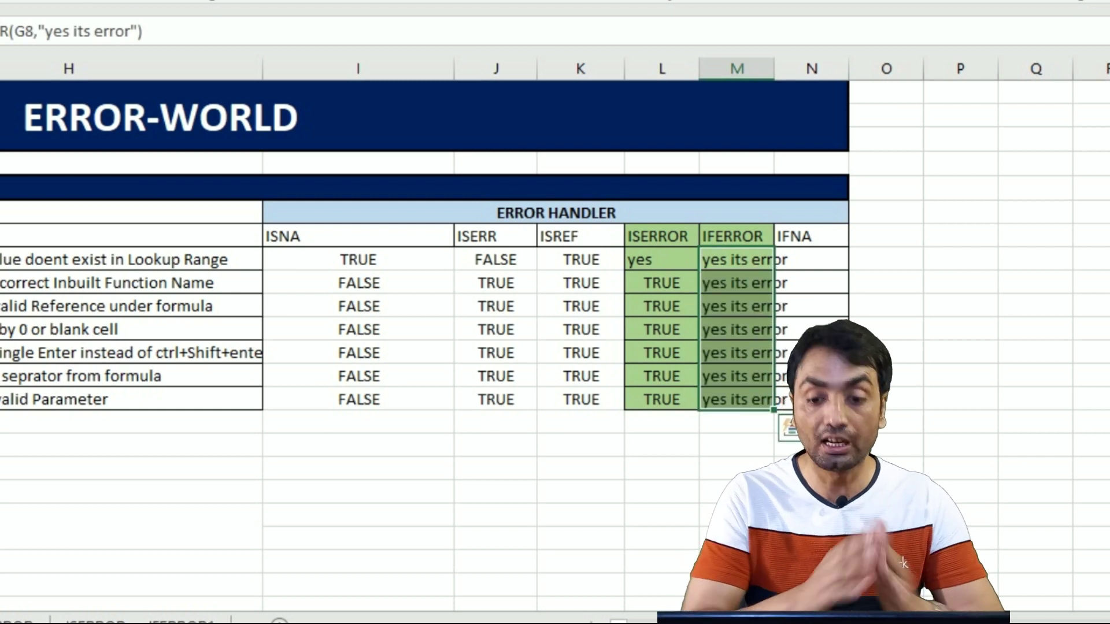
Replace the lookup formula in cell G8 with the value 787 to test the error handlers.
left_click(0, 260)
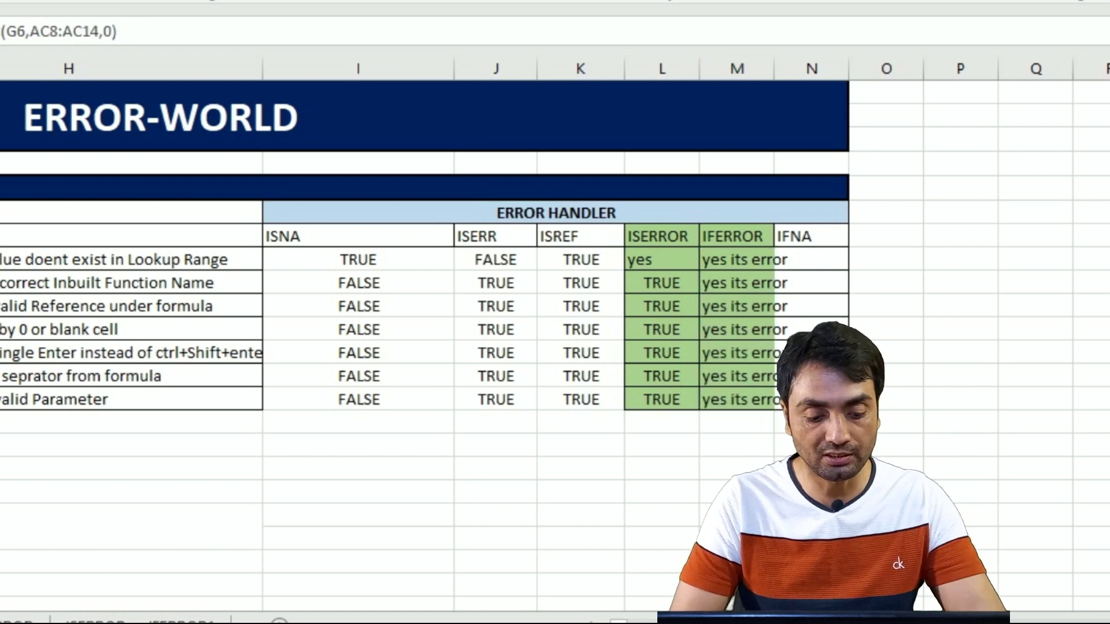
type("787")
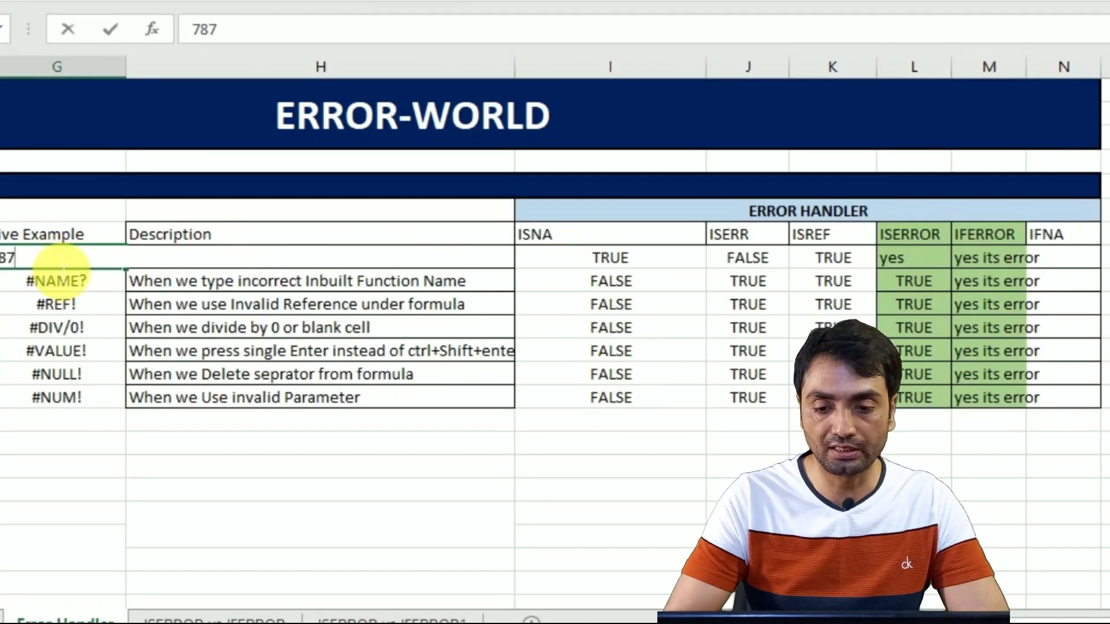
key("Return")
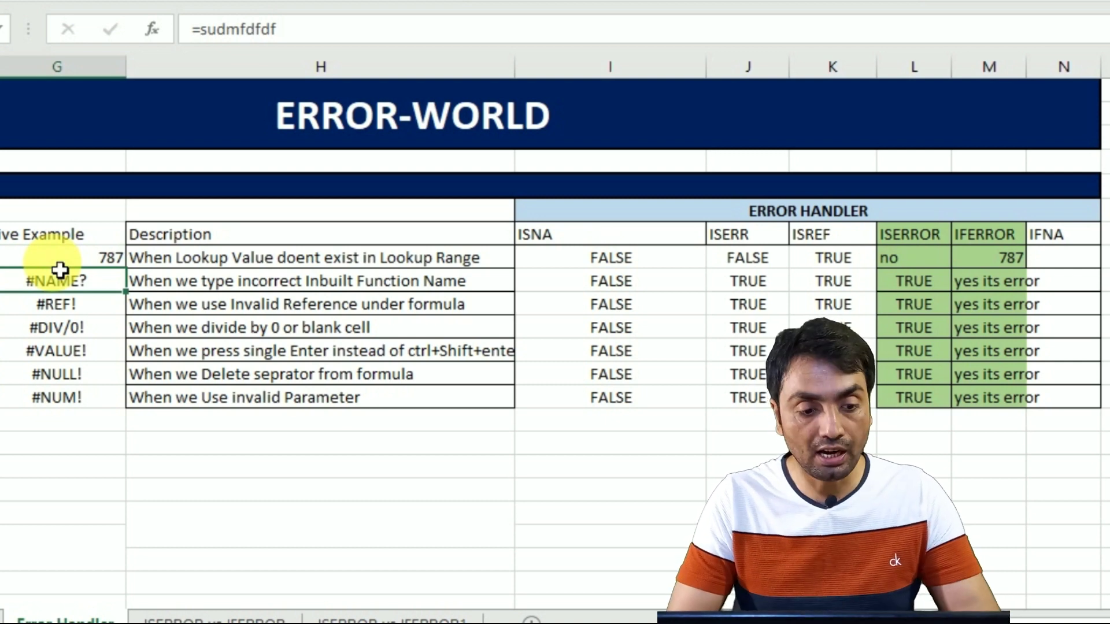
Enter the formula =IFNA(G8,"yes") in cell N8 under the IFNA header.
key("Up")
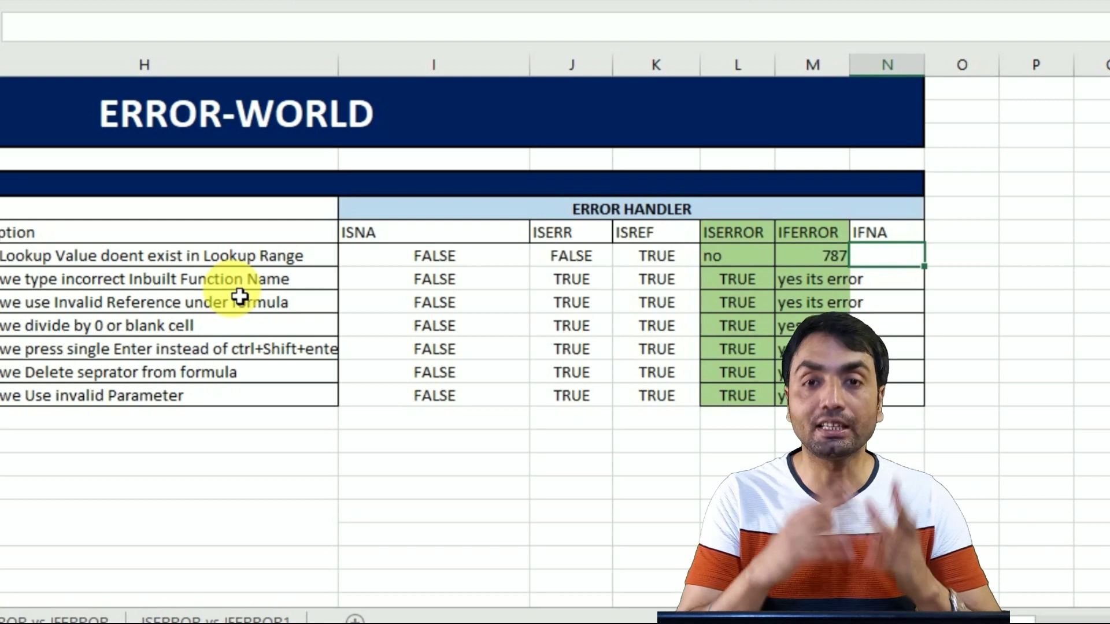
type("=ifn")
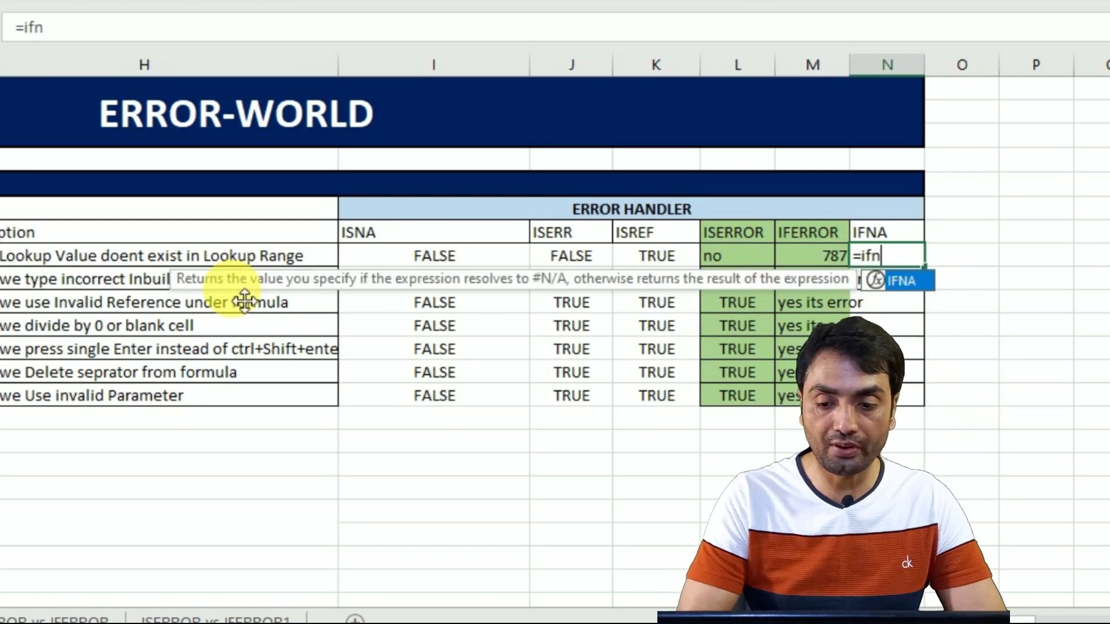
key("Tab")
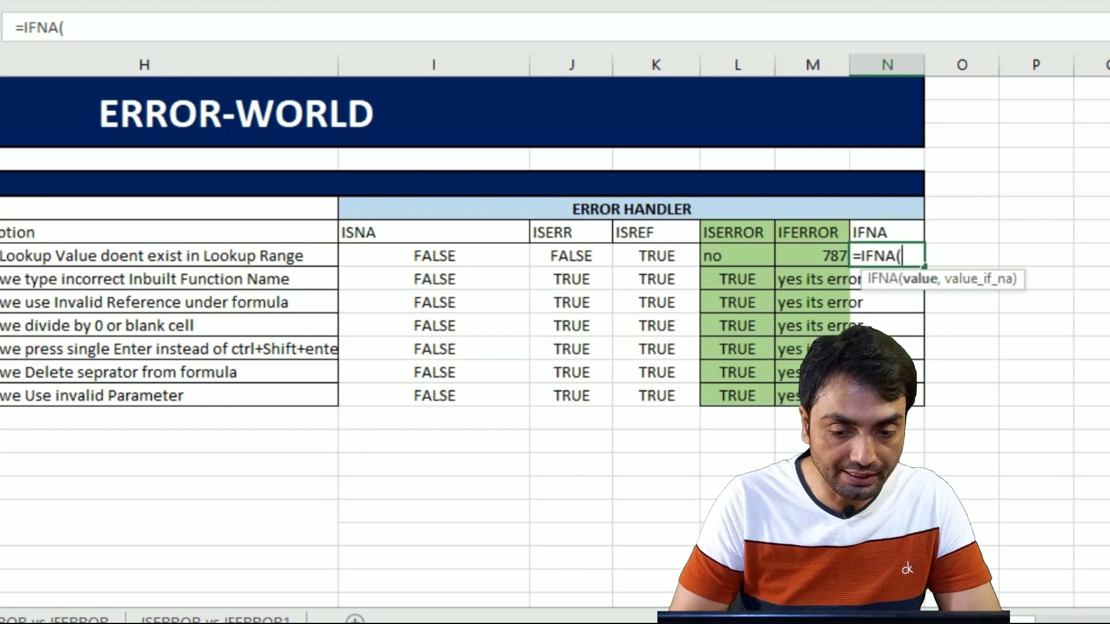
left_click(2, 255)
type(",\"yes")
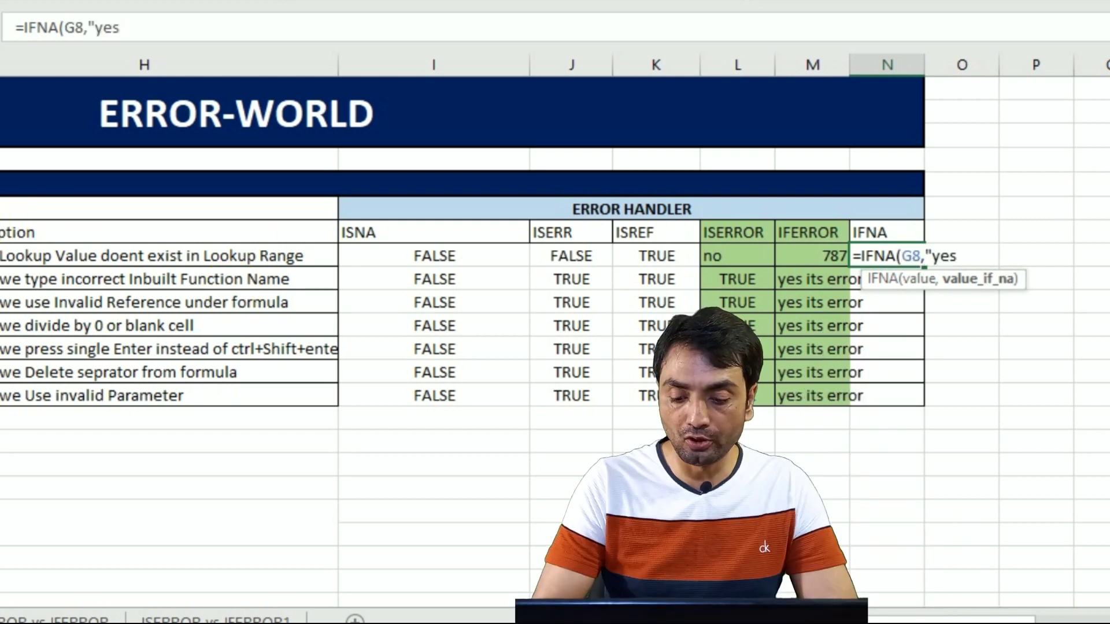
type("\")")
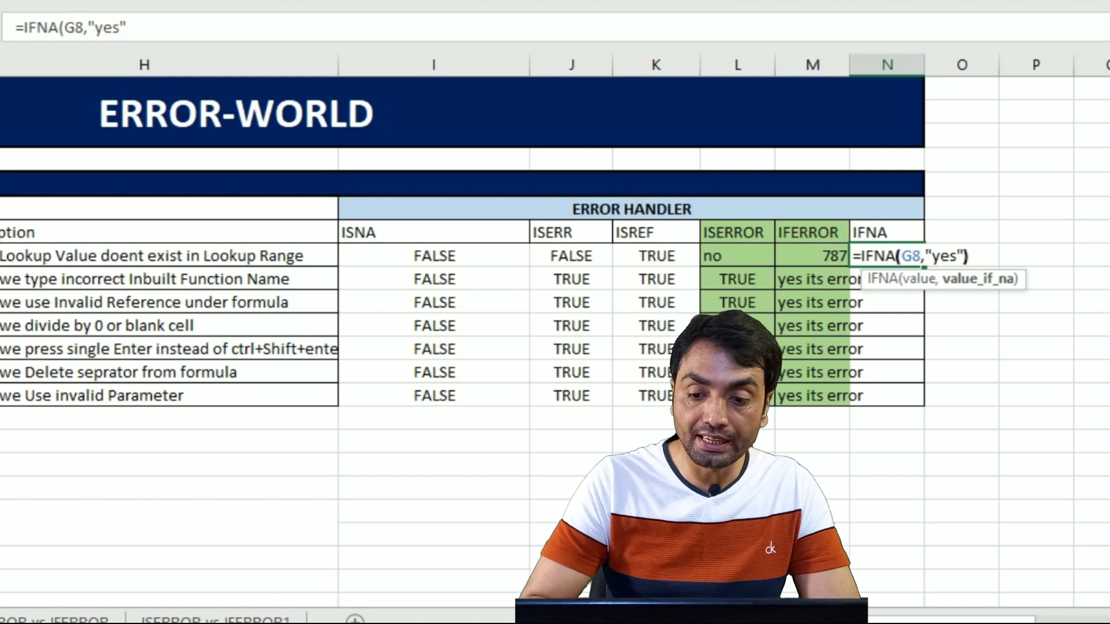
key("Return")
Fill the IFNA formula from N8 down to N14.
key("Up")
key("shift+Down")
key("shift+Down")
key("shift+Down")
key("shift+Down")
key("shift+Down")
key("shift+Down")
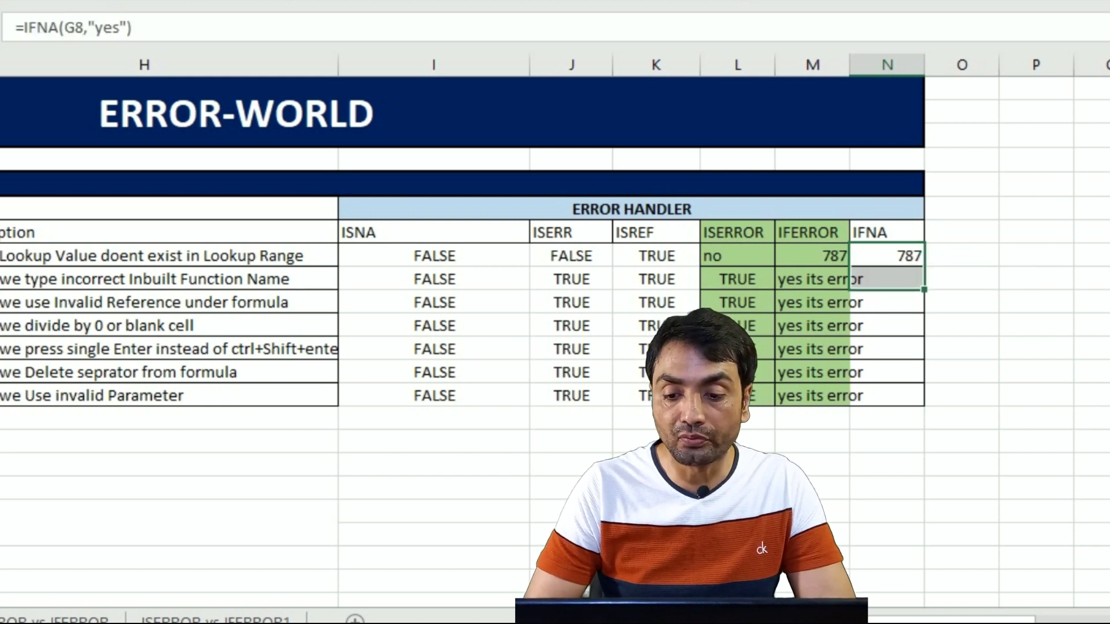
key("ctrl+d")
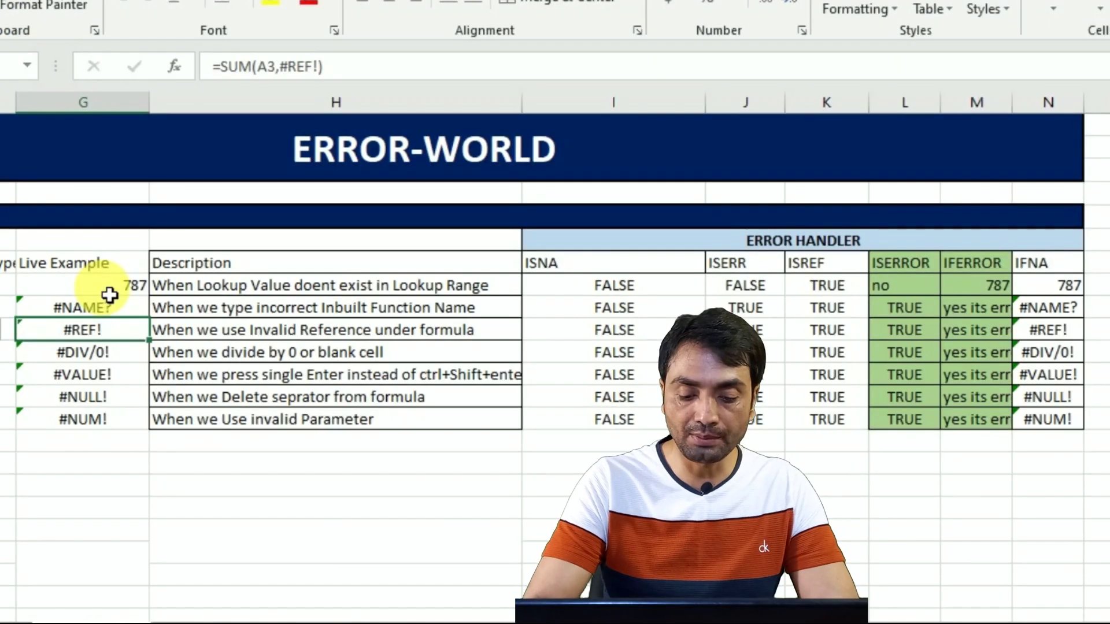
Replace the invalid-reference formula in G10 with =NA() and check the IFNA formula in N10.
type("=NA()")
key("Return")
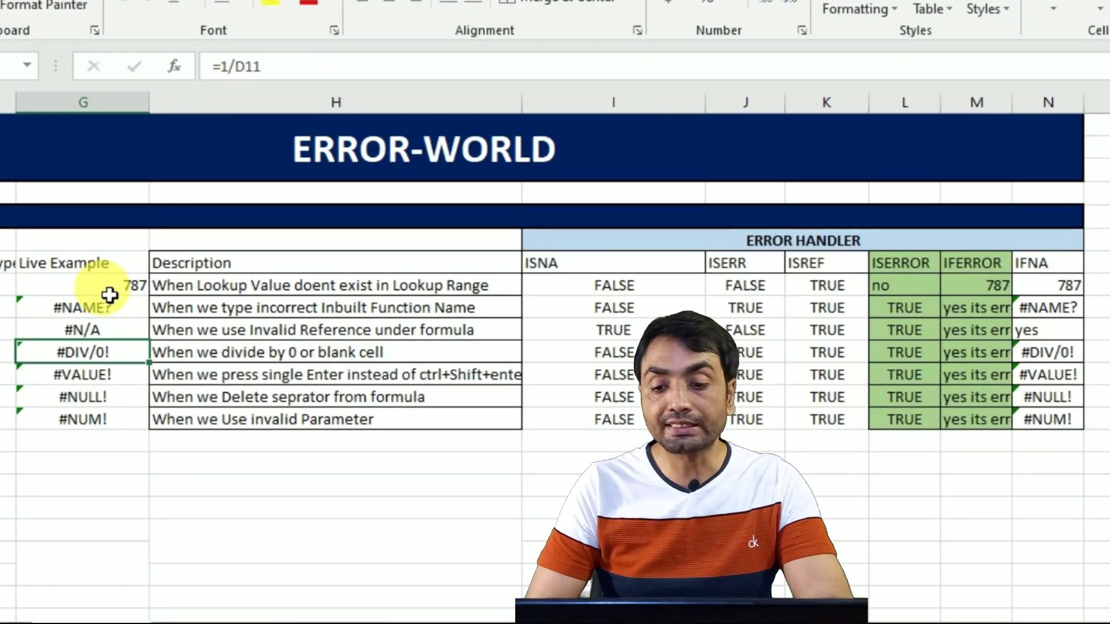
key("Right")
key("Right")
key("Right")
key("Right")
key("Right")
key("Right")
key("Right")
key("Up")
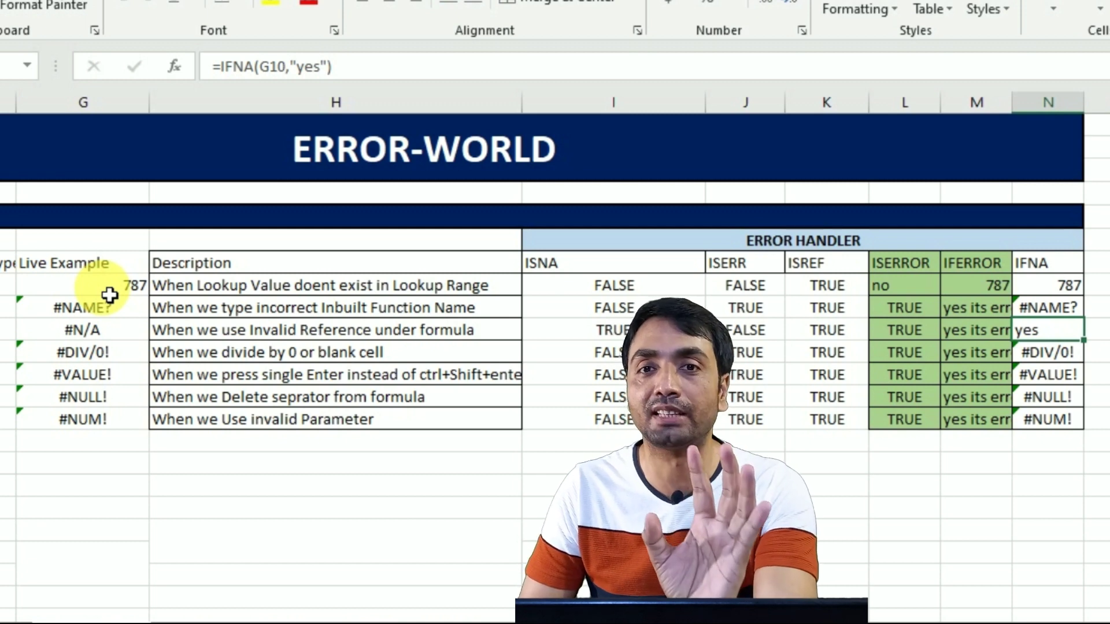
Review the IFNA results for the different error types in column N and compare them with the IFERROR column.
key("Up")
key("Up")
key("Down")
key("Down")
key("Down")
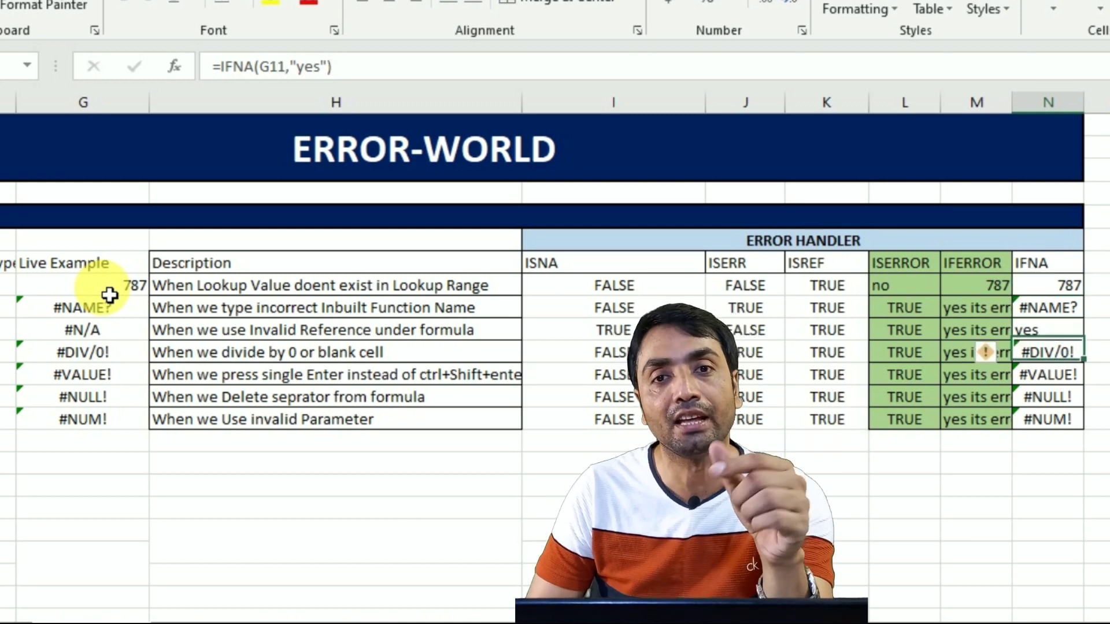
key("Down")
key("Down")
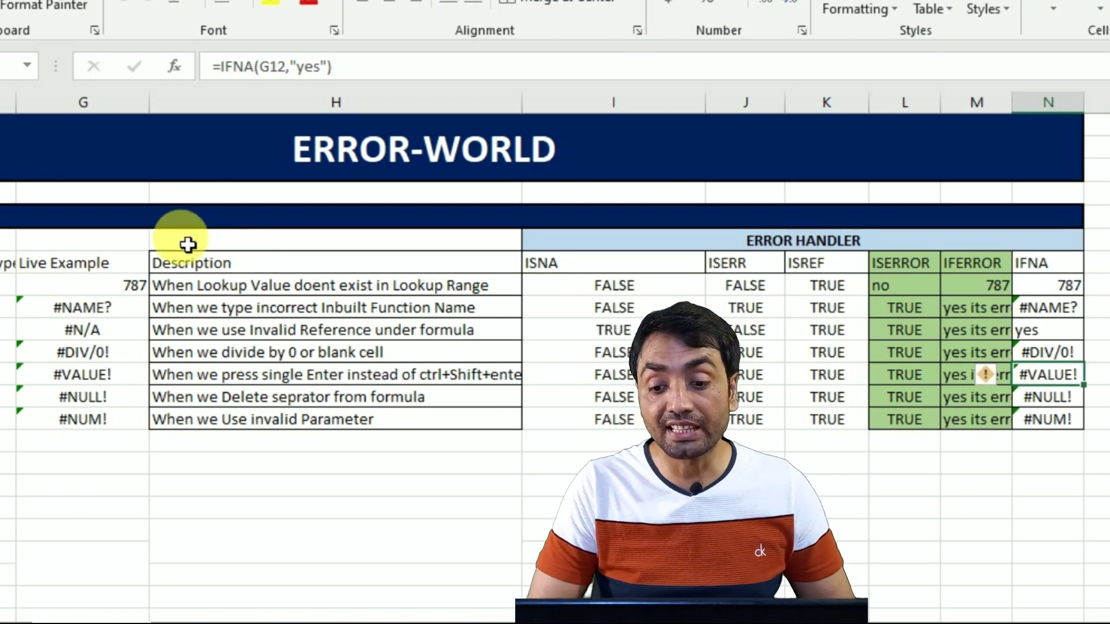
left_click(979, 272)
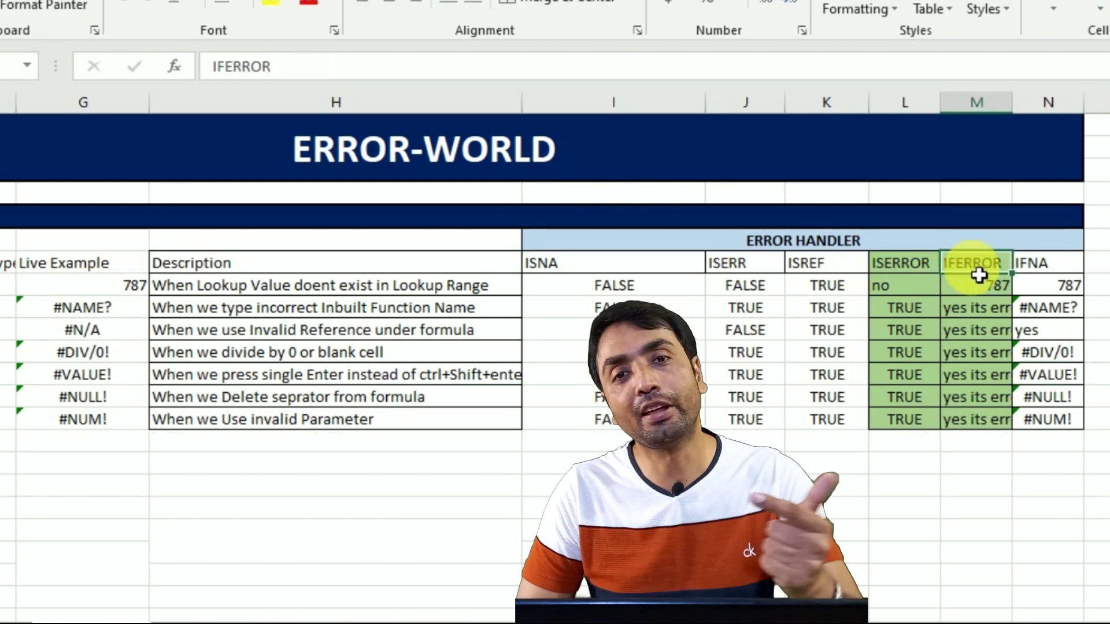
left_click(1065, 266)
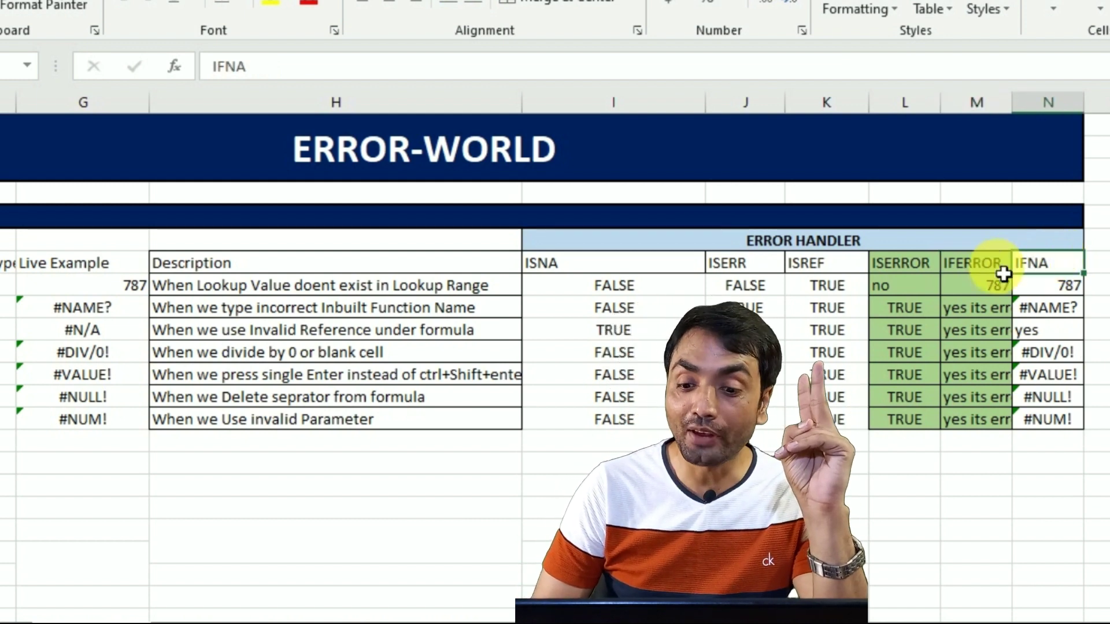
left_click(984, 274)
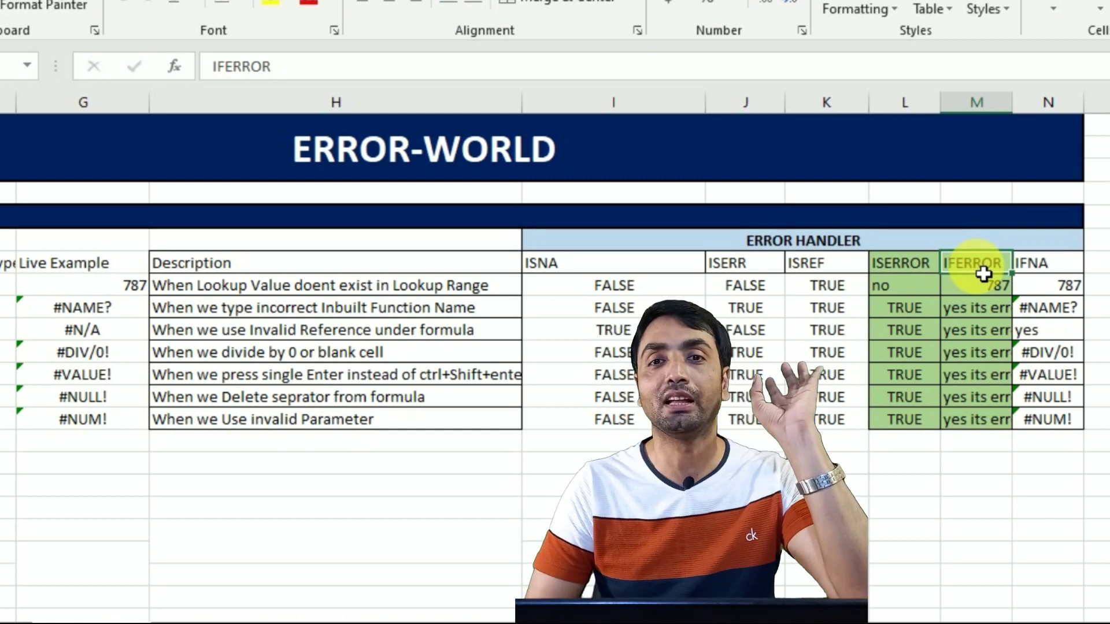
left_click(1052, 263)
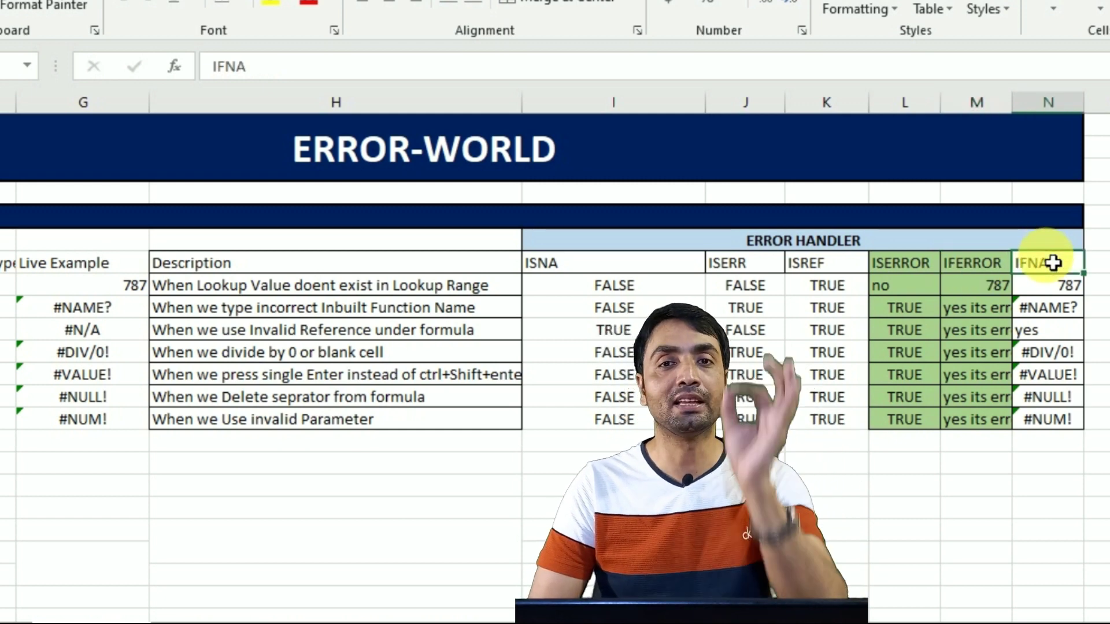